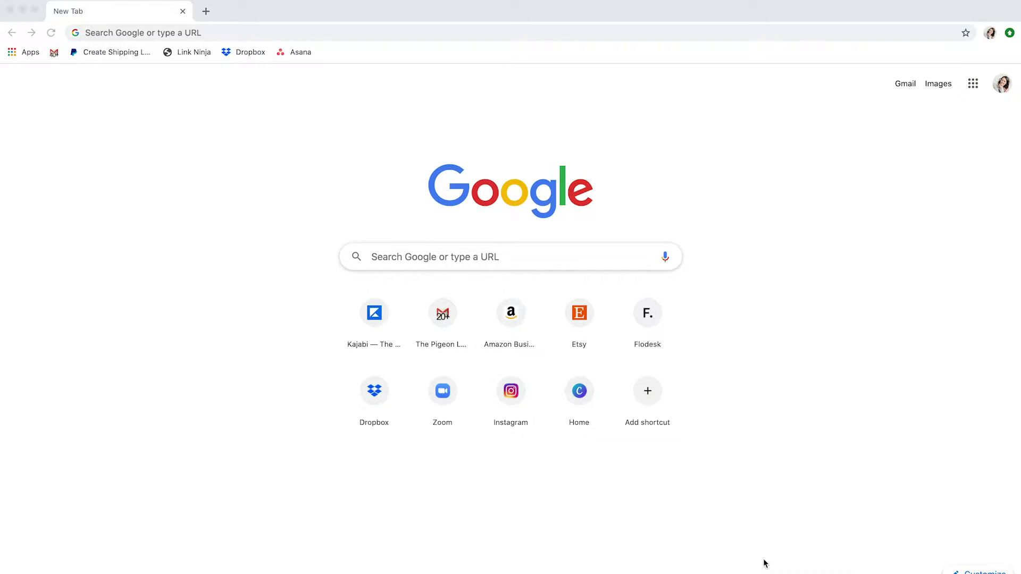
# Load casiyost.com from the address bar
pyautogui.click(356, 167)
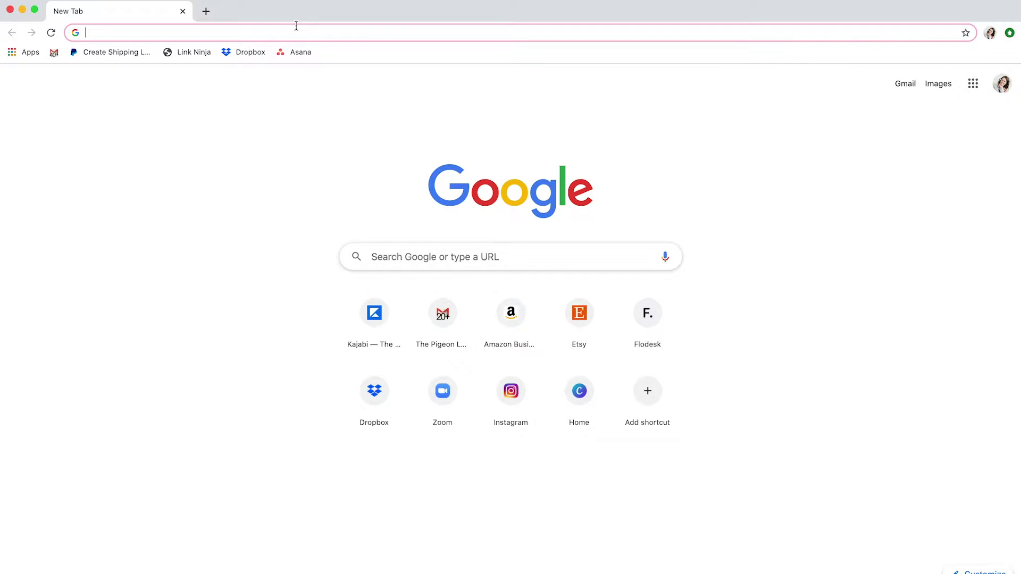
pyautogui.write('casi')
pyautogui.press('Return')
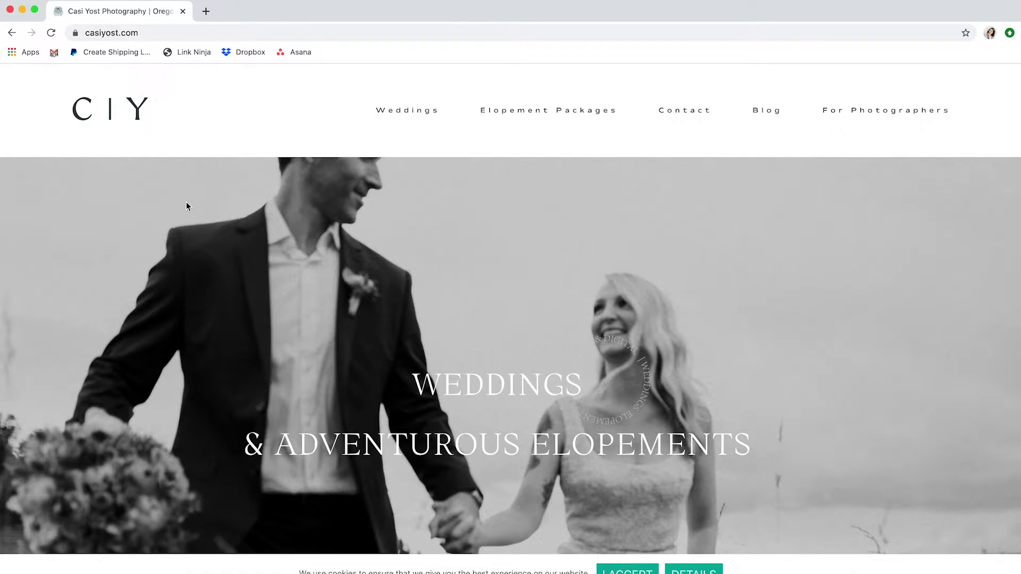
# Scroll to the intro heading, then bring up the page's context menu for inspecting
pyautogui.scroll(-10, 328, 211)
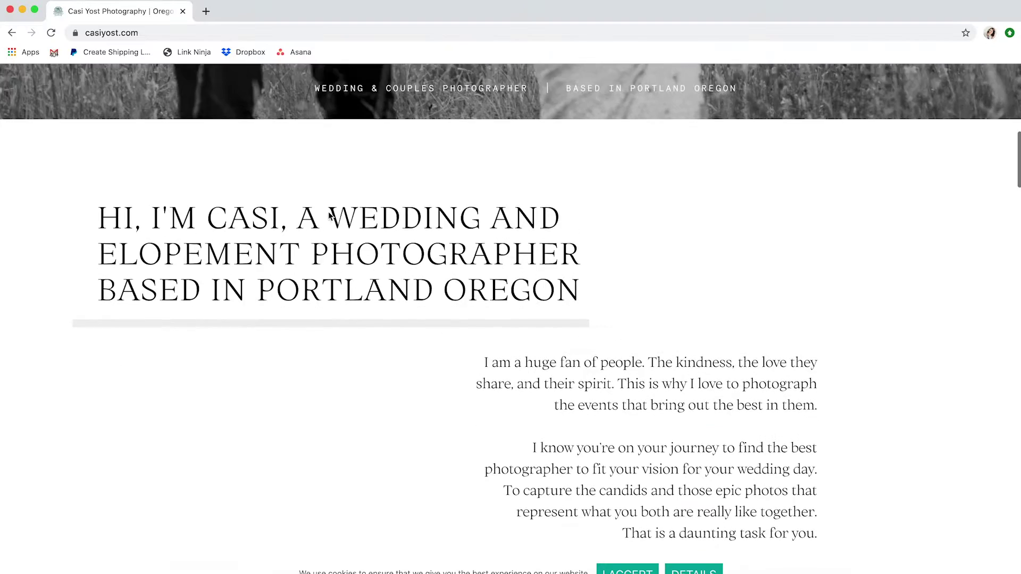
pyautogui.moveTo(198, 182); pyautogui.dragTo(364, 260)
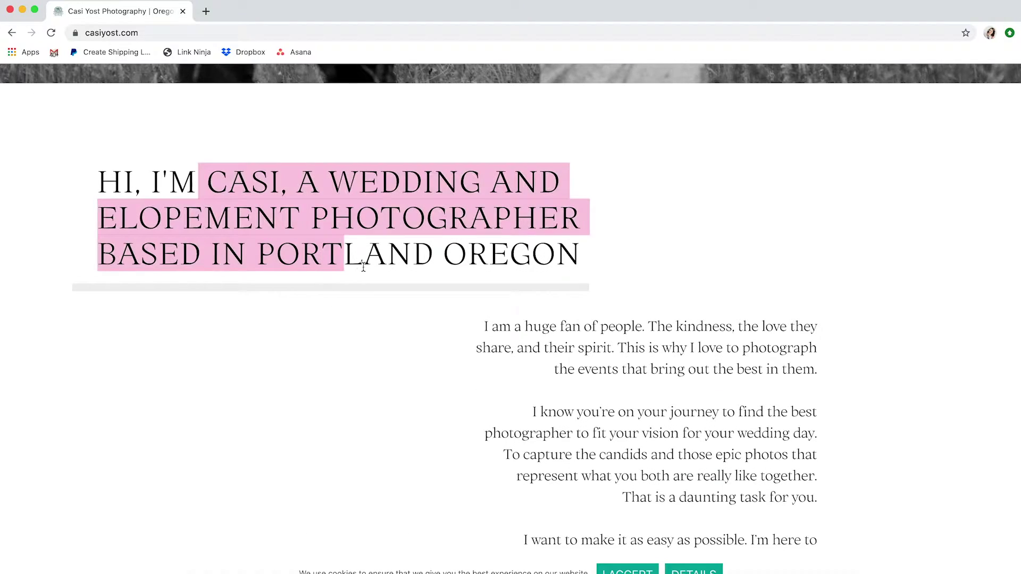
pyautogui.rightClick(311, 220)
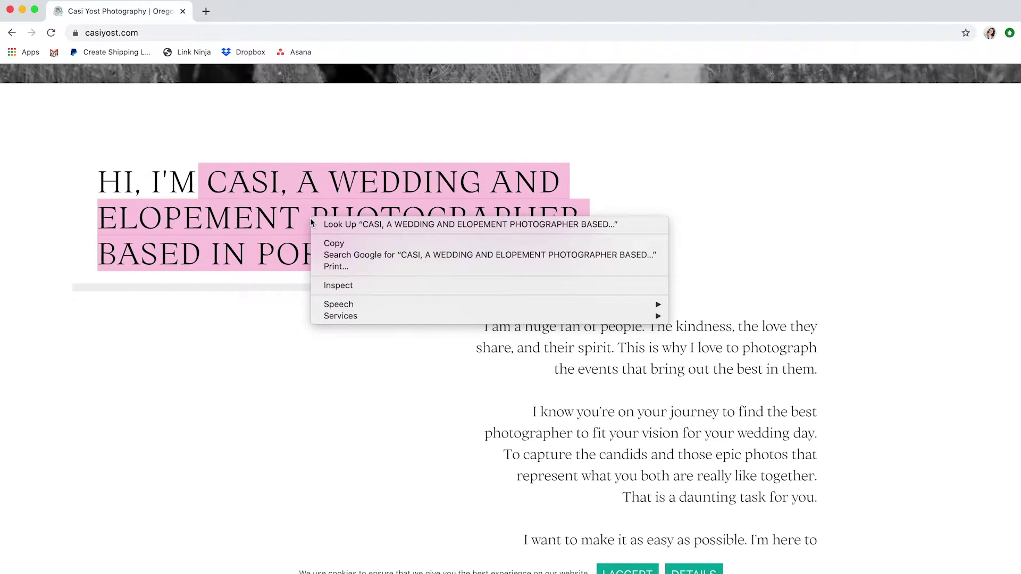
pyautogui.click(246, 342)
pyautogui.click(802, 211)
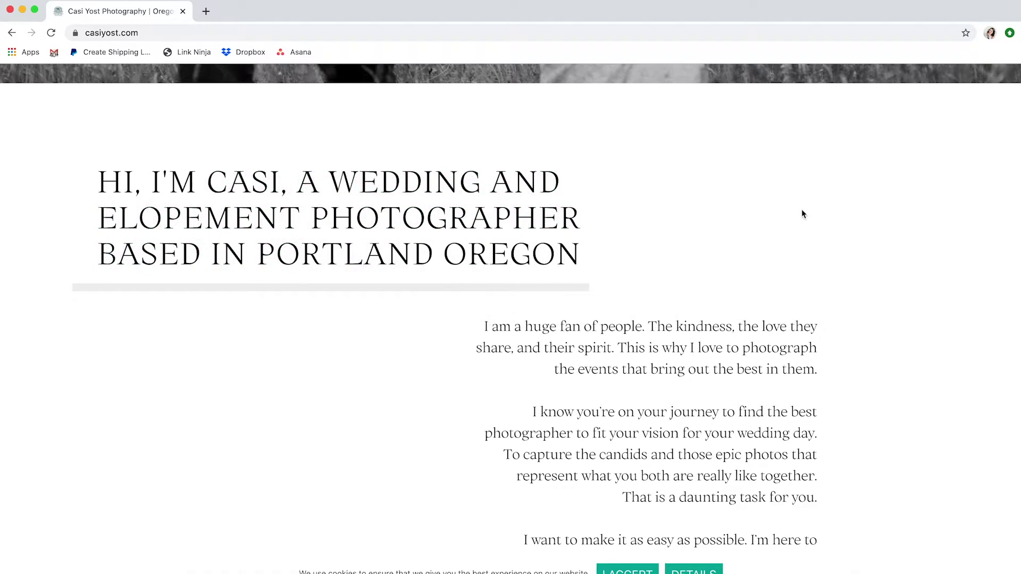
pyautogui.rightClick(802, 211)
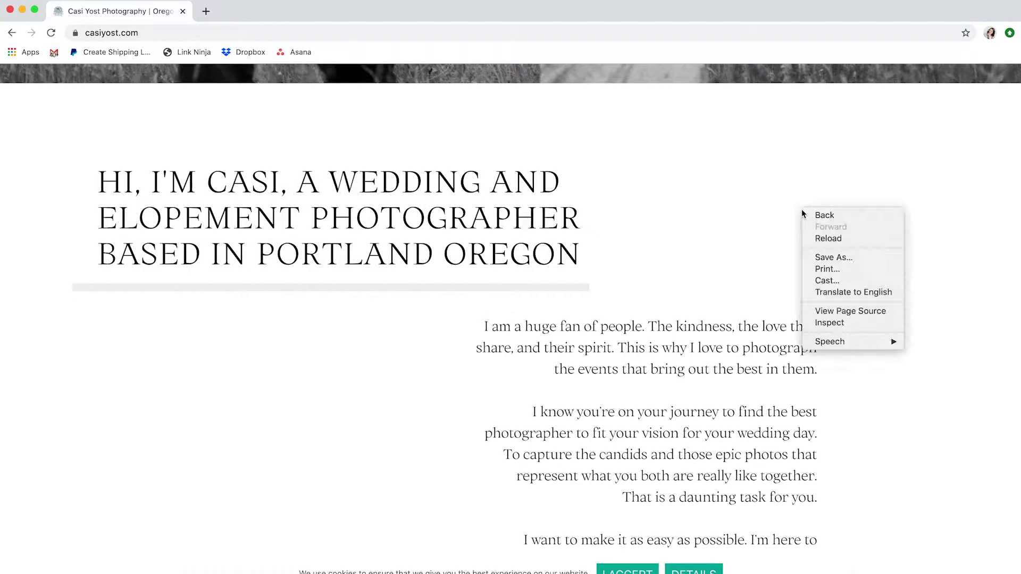
# Open developer tools and, in Sources, open the fonts.googleapis.com css?family stylesheet
pyautogui.click(837, 322)
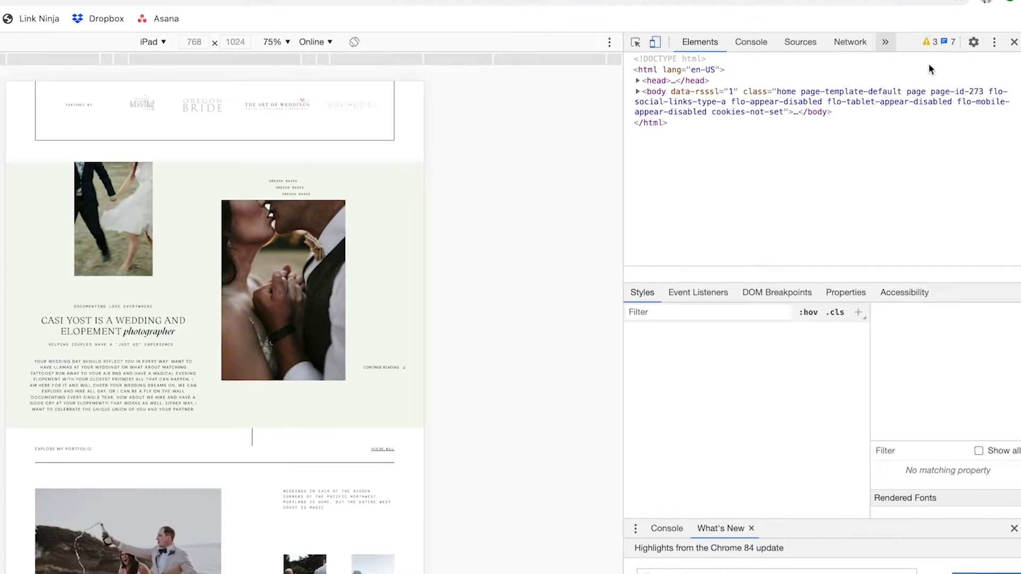
pyautogui.scroll(10, 85, 348)
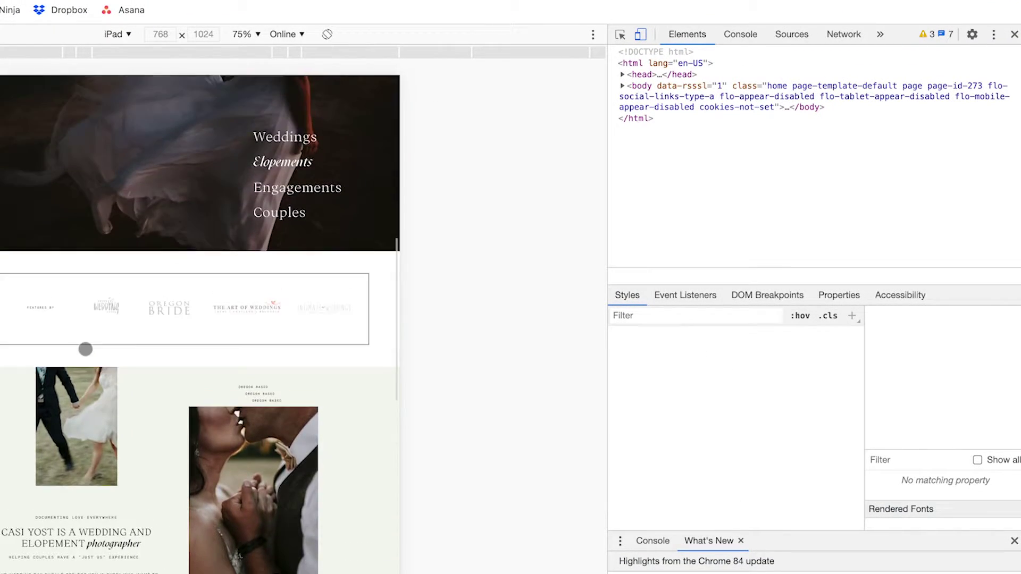
pyautogui.scroll(-8, 85, 348)
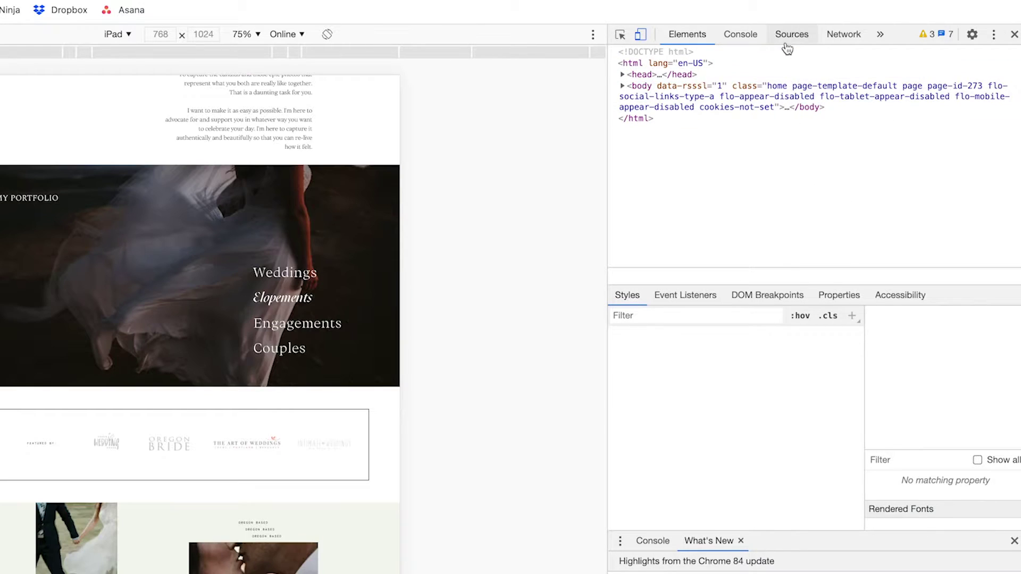
pyautogui.click(788, 35)
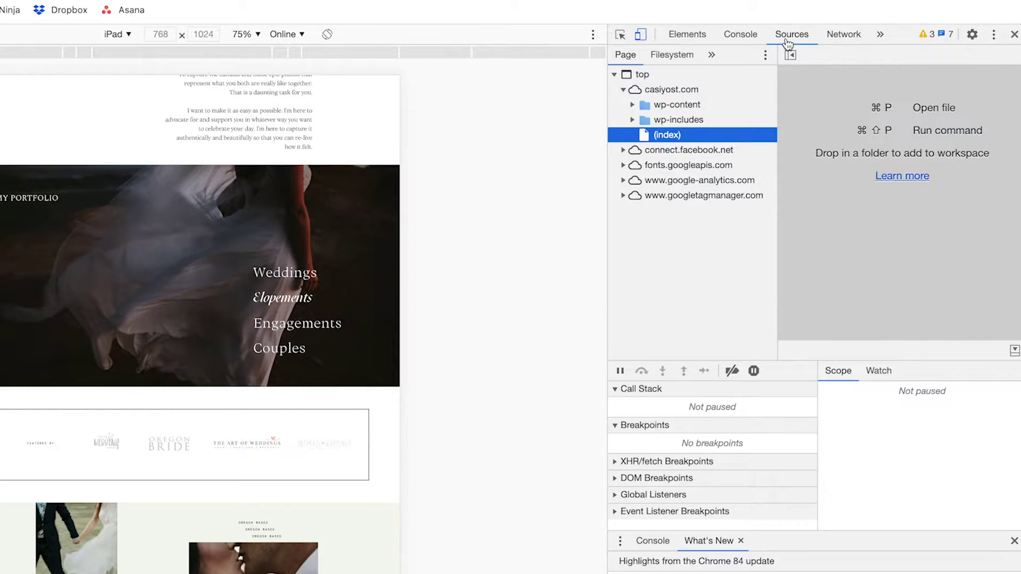
pyautogui.click(676, 166)
pyautogui.click(621, 166)
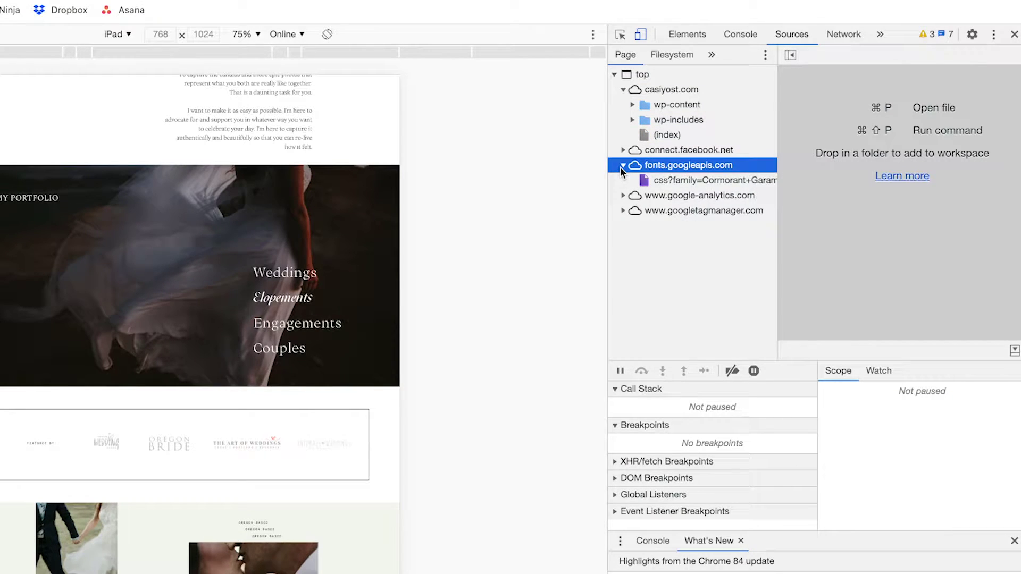
pyautogui.click(657, 181)
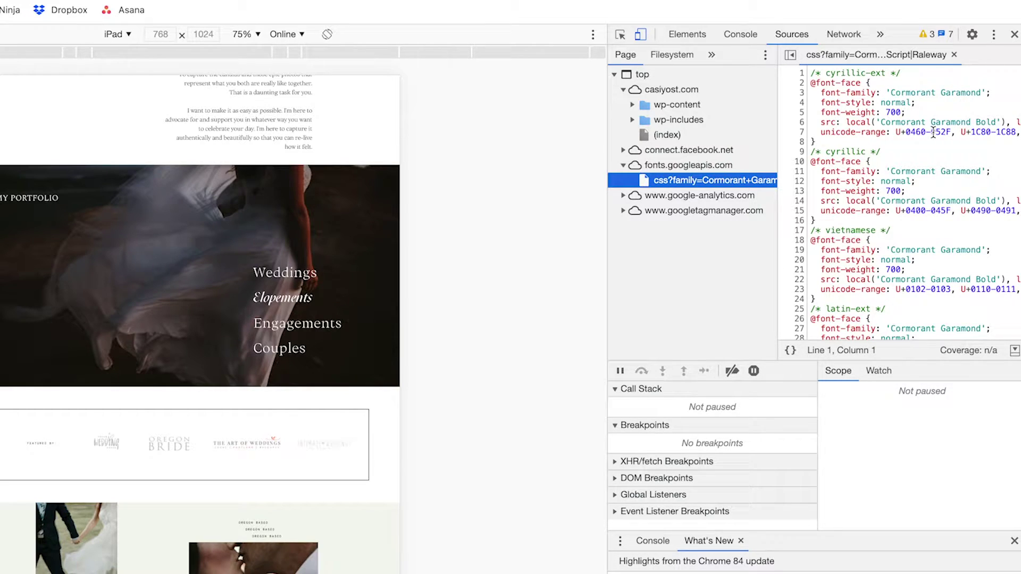
# Scroll through the font-family rules: Cormorant Garamond, Montserrat, Nunito Sans, Pinyon Script, Raleway
pyautogui.scroll(-10, 914, 197)
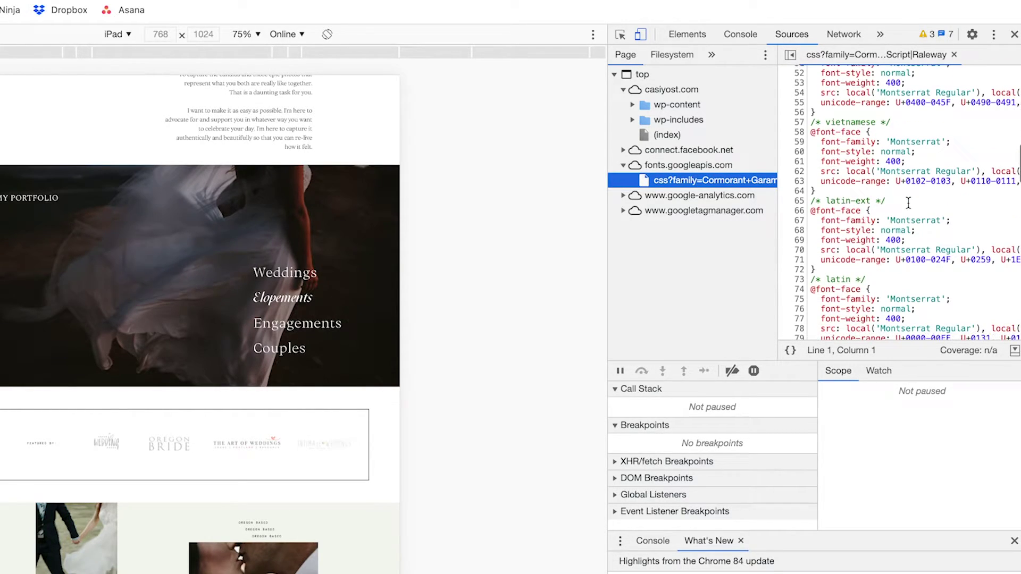
pyautogui.scroll(-3, 915, 197)
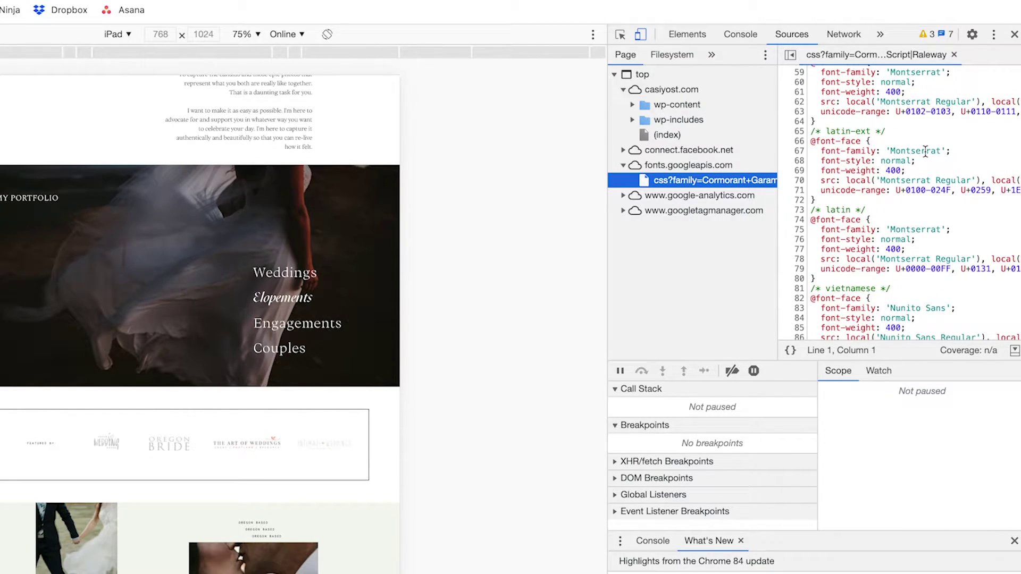
pyautogui.scroll(-4, 925, 151)
pyautogui.scroll(-4, 944, 157)
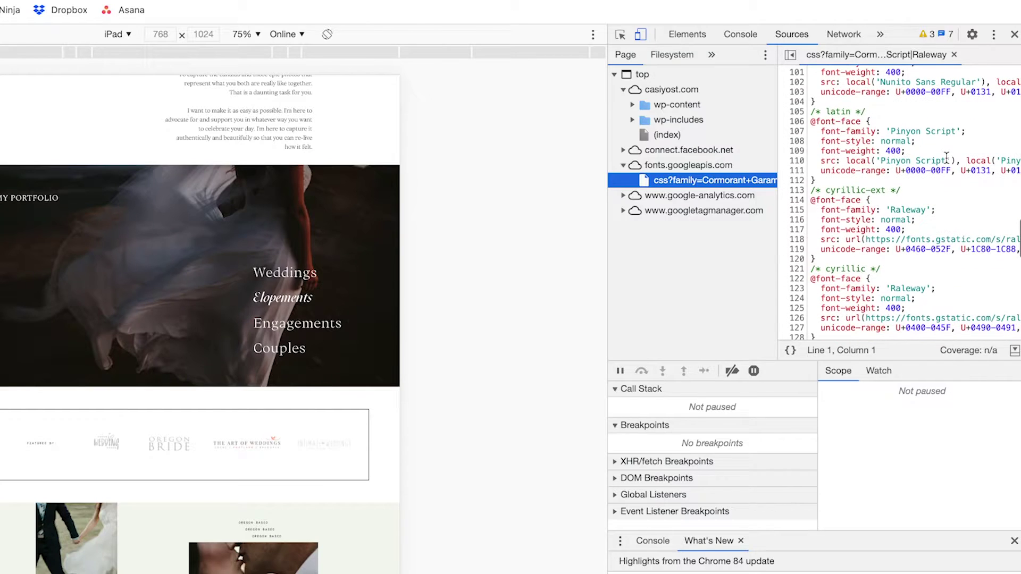
pyautogui.scroll(-5, 937, 133)
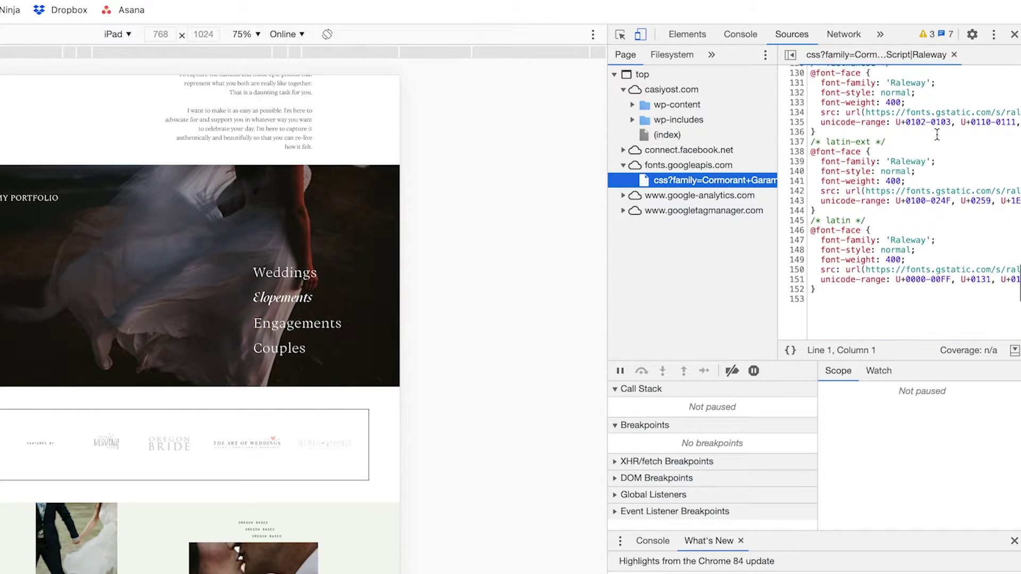
pyautogui.scroll(20, 938, 134)
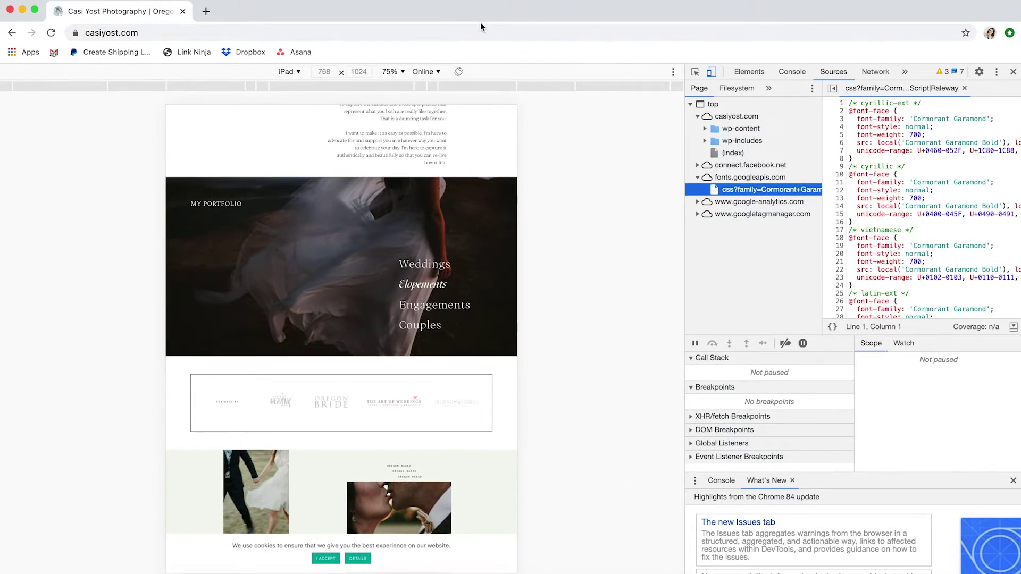
# Load paperplaygrounds.com and open its Grand Hotel Google Fonts stylesheet in Sources
pyautogui.click(477, 33)
pyautogui.write('paperplayground')
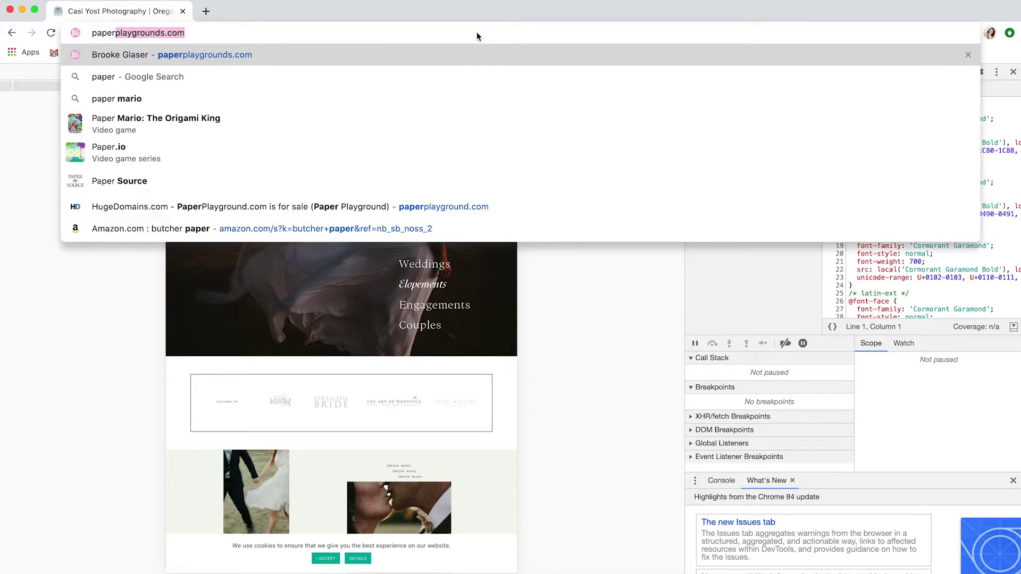
pyautogui.press('Return')
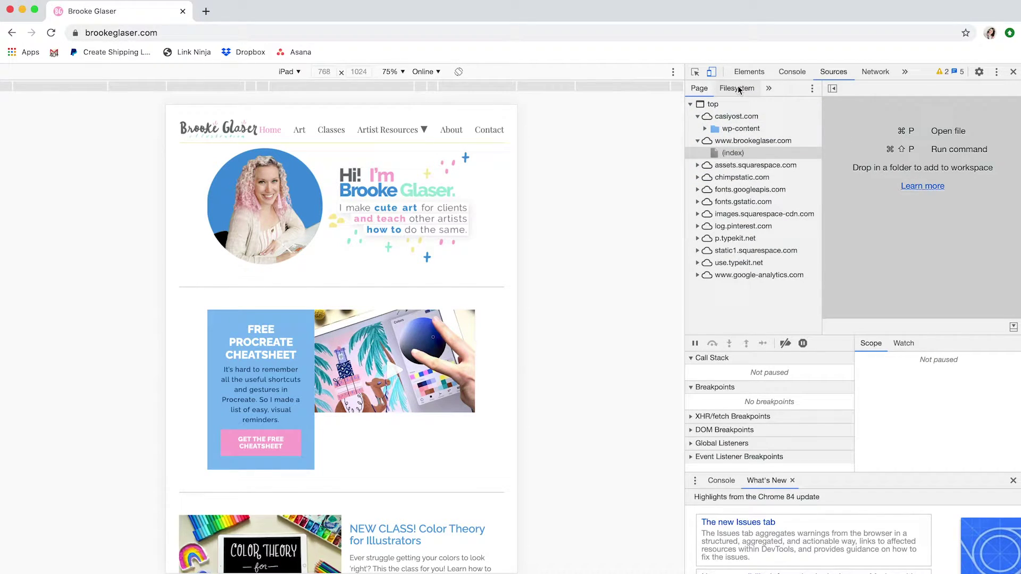
pyautogui.click(791, 72)
pyautogui.click(823, 73)
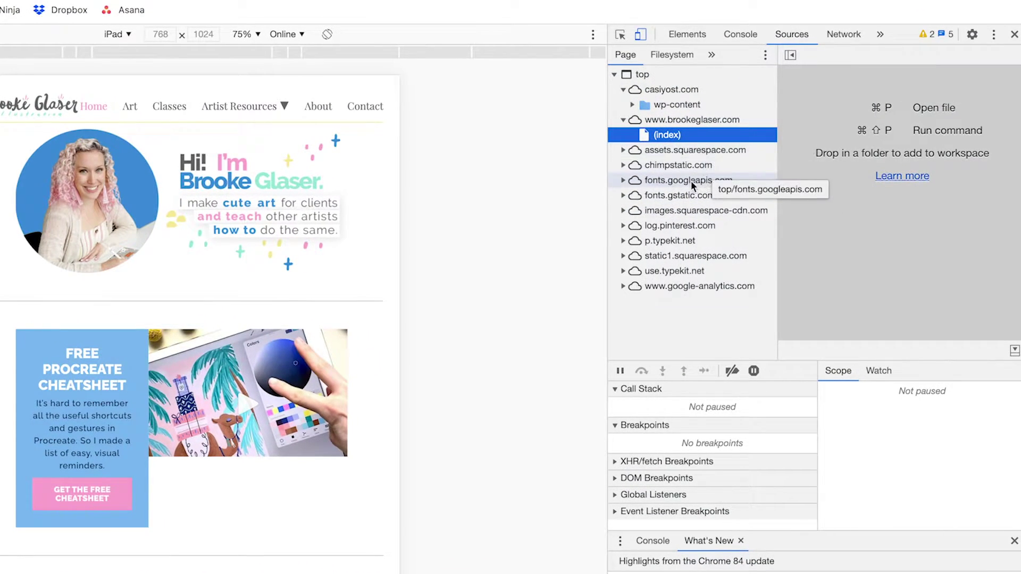
pyautogui.click(624, 181)
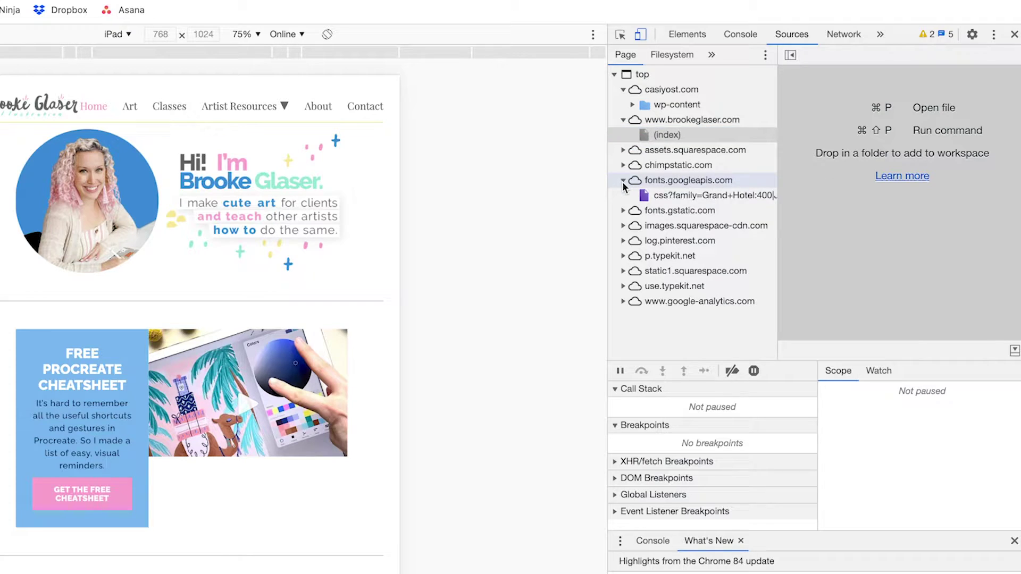
pyautogui.click(665, 195)
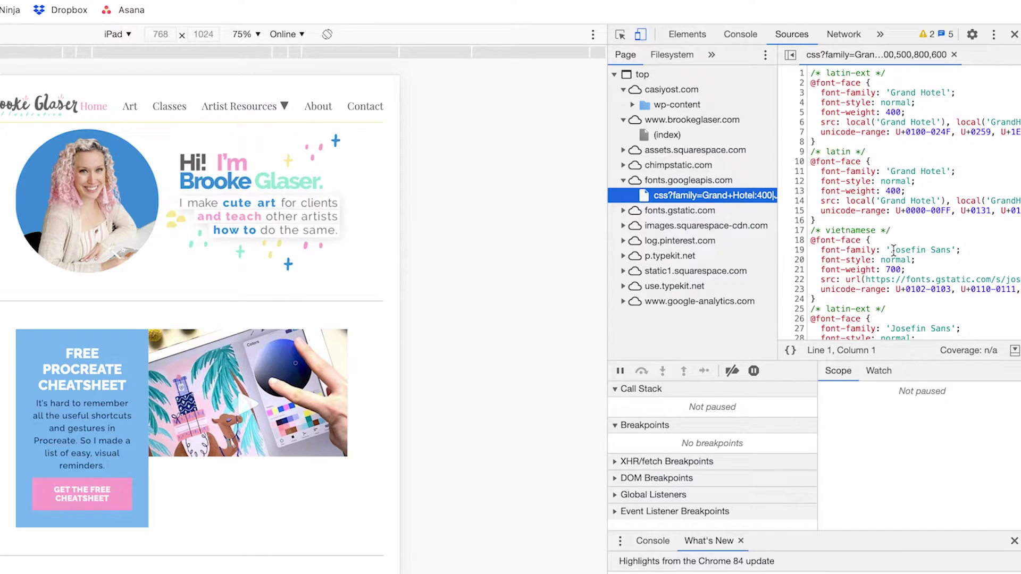
pyautogui.scroll(-5, 914, 248)
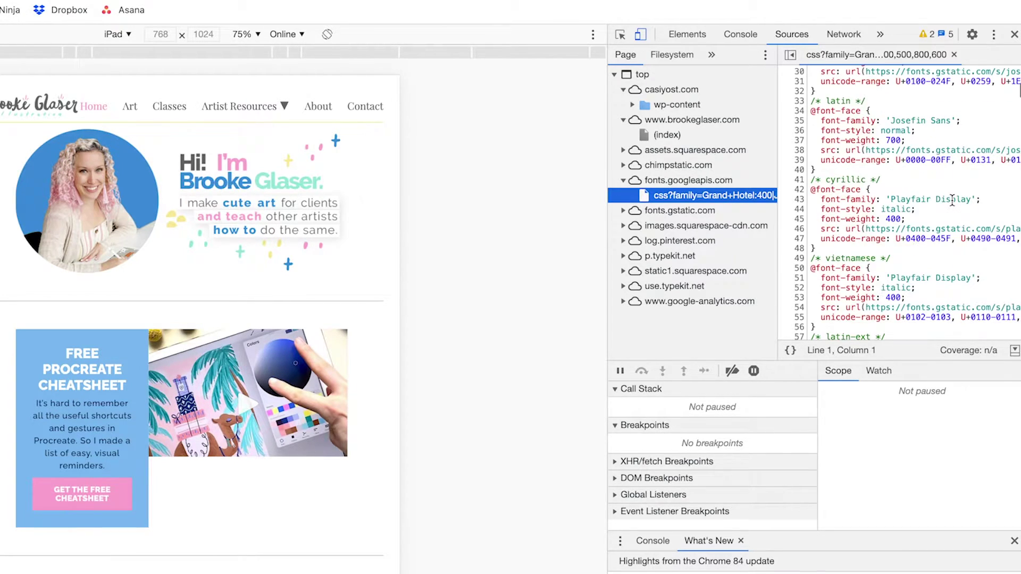
pyautogui.doubleClick(939, 210)
pyautogui.scroll(-3, 939, 209)
pyautogui.click(913, 155)
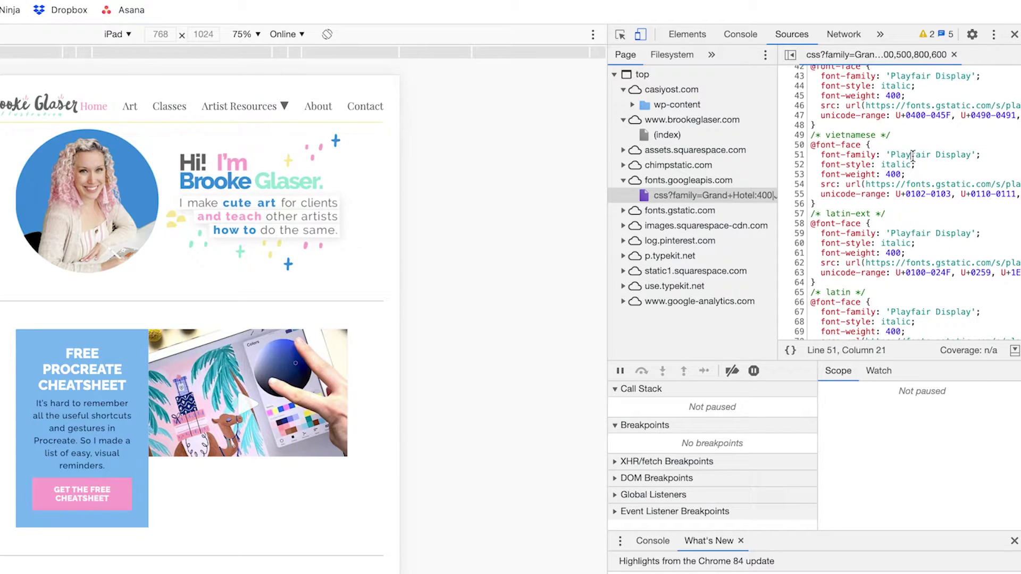
pyautogui.scroll(-4, 912, 159)
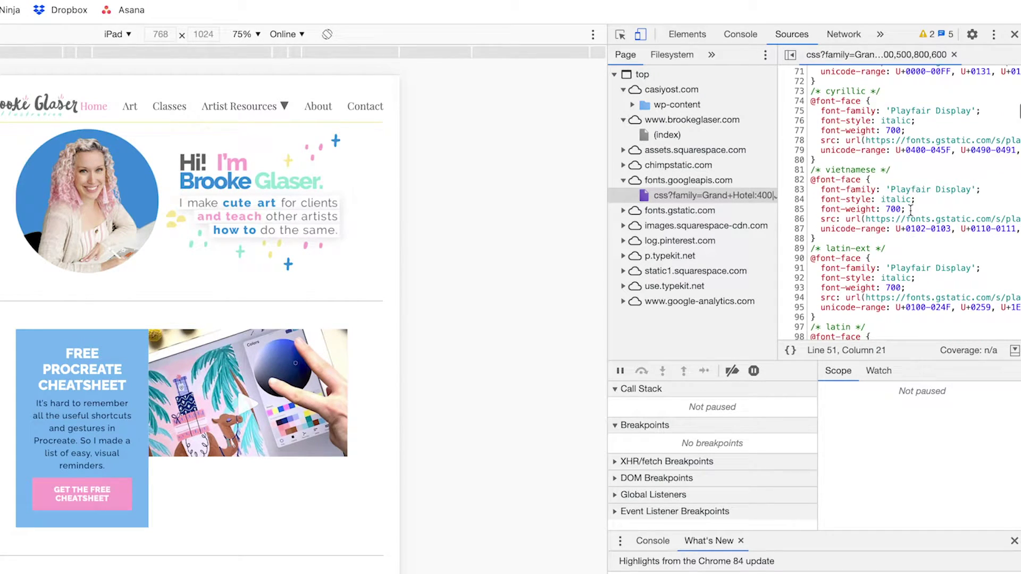
pyautogui.scroll(-10, 910, 211)
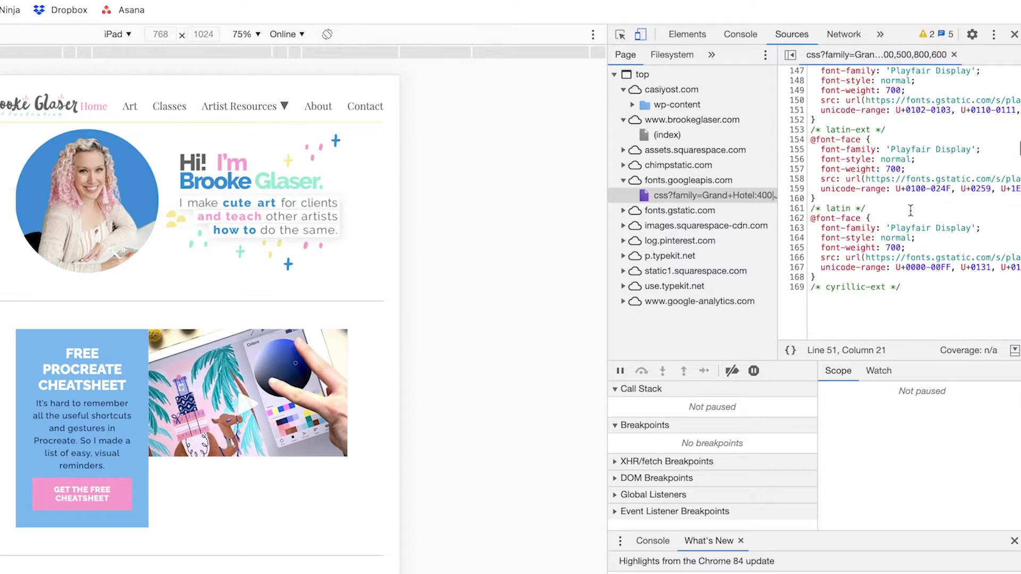
pyautogui.scroll(-2, 910, 210)
pyautogui.doubleClick(903, 239)
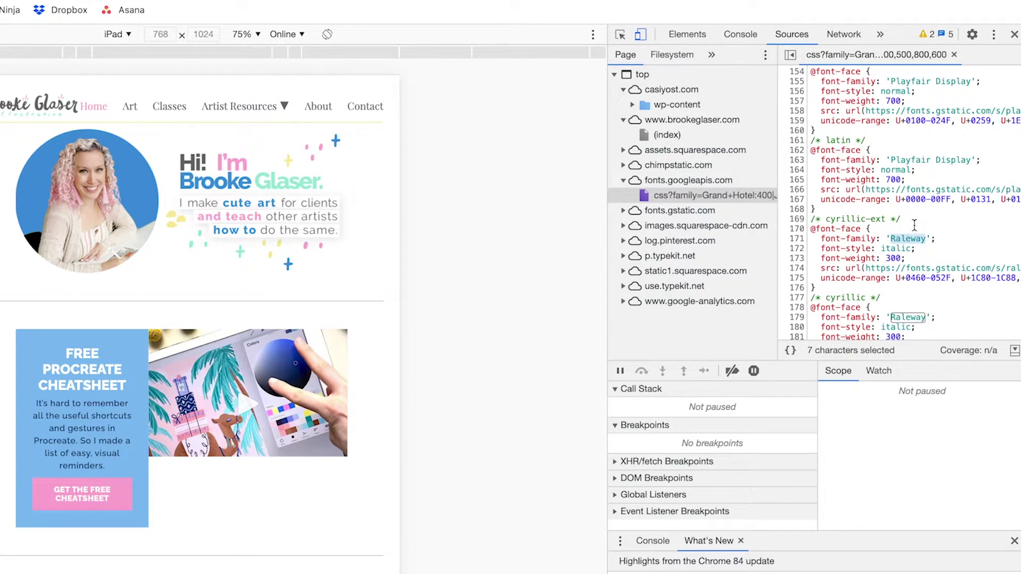
pyautogui.press('Up')
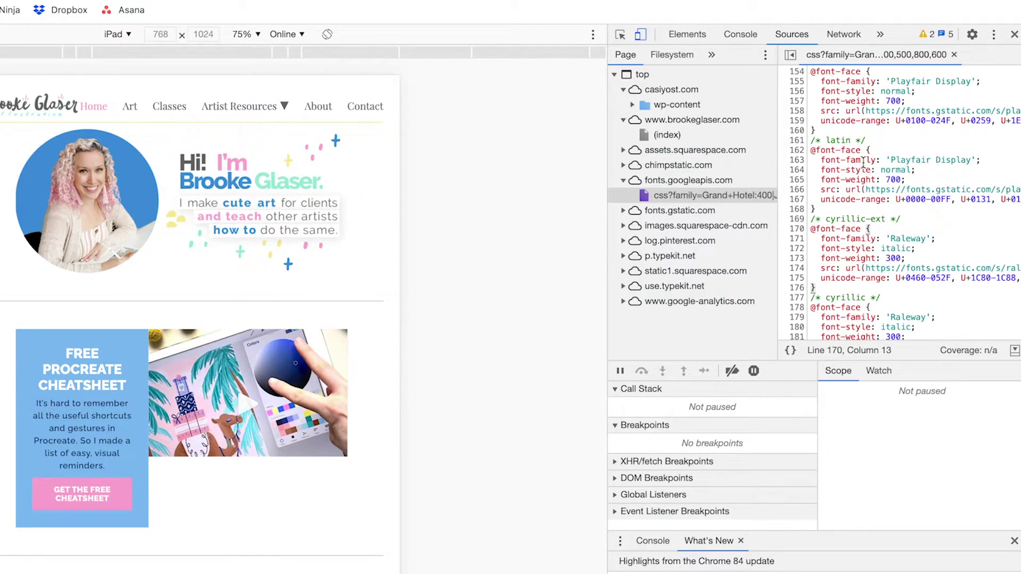
# Load thepigeonletters.com and open its css?family=Libre+Franklin stylesheet under fonts.googleapis.com
pyautogui.write('thepigeonletters.com')
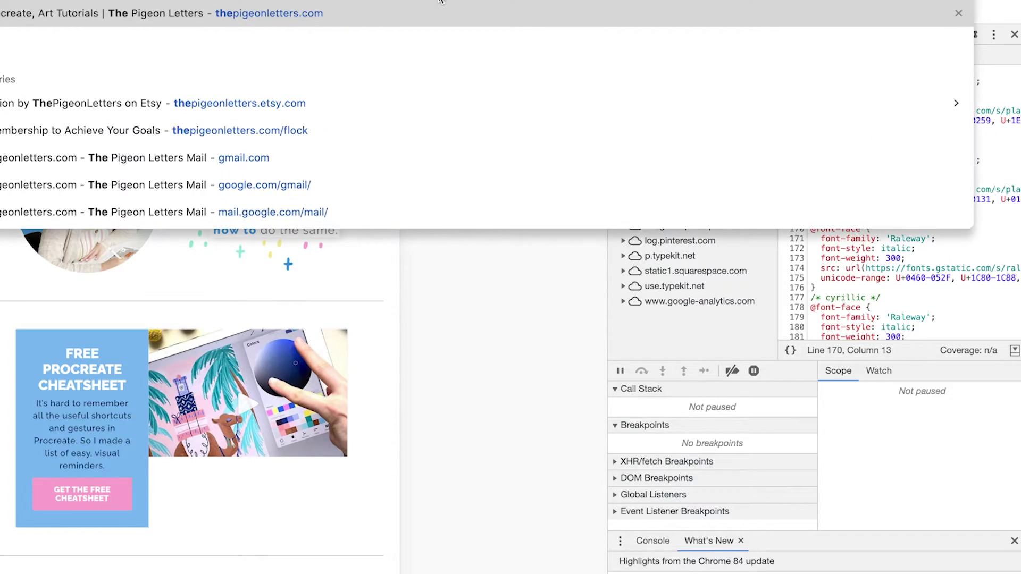
pyautogui.press('Return')
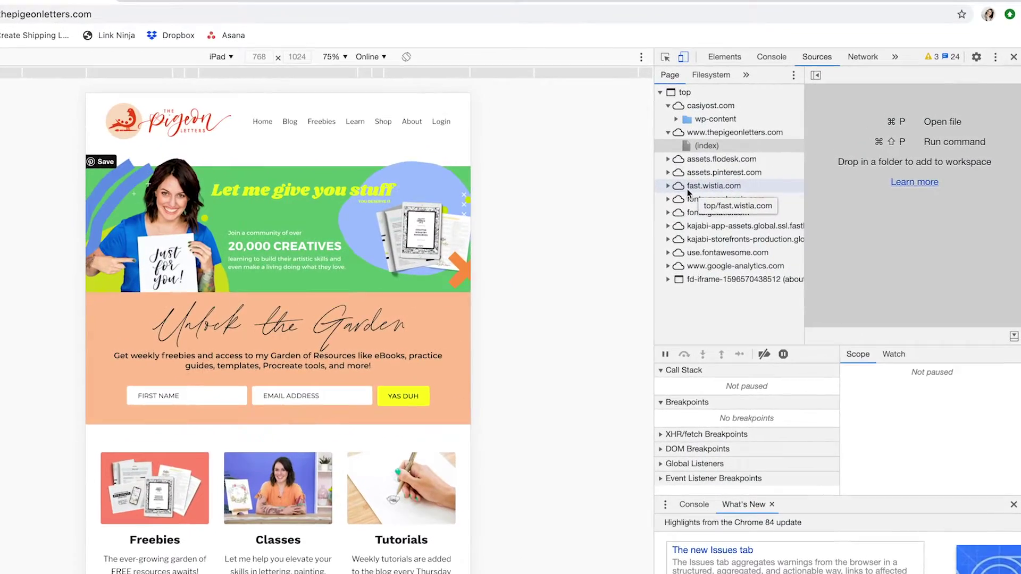
pyautogui.click(708, 201)
pyautogui.click(692, 201)
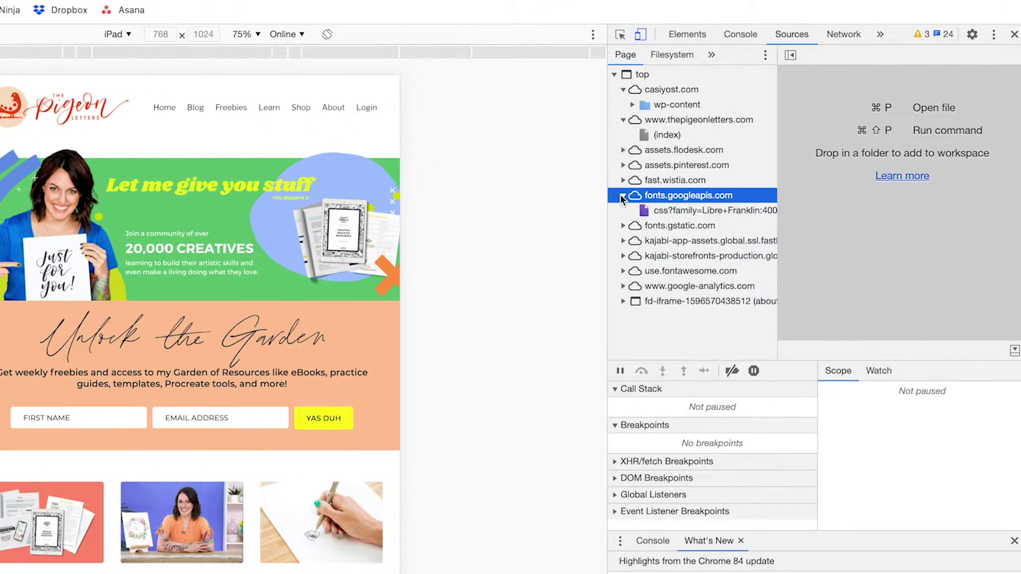
pyautogui.click(669, 210)
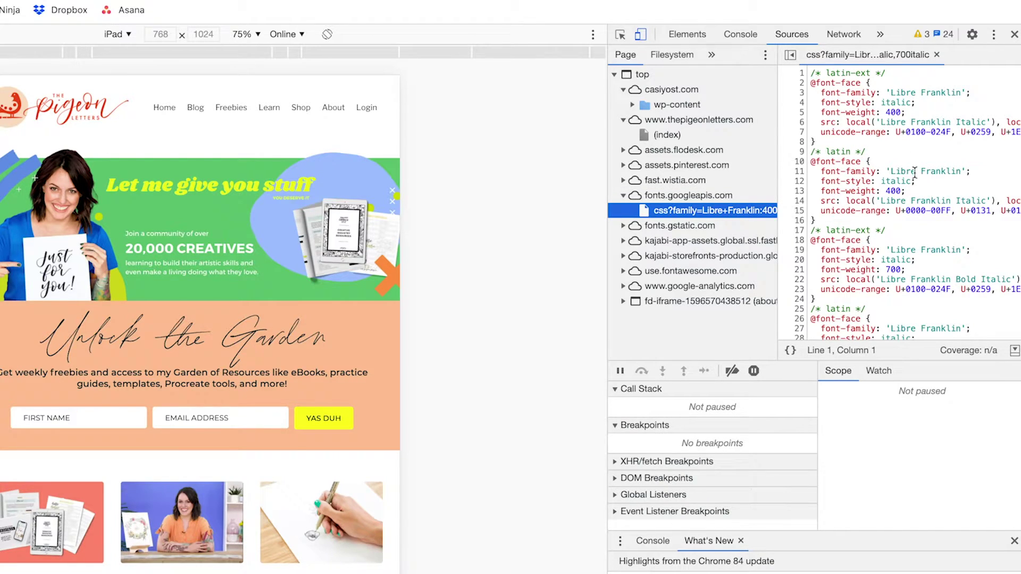
# Scroll the stylesheet, marking the Work Sans font-family and italic style rules
pyautogui.scroll(-10, 926, 184)
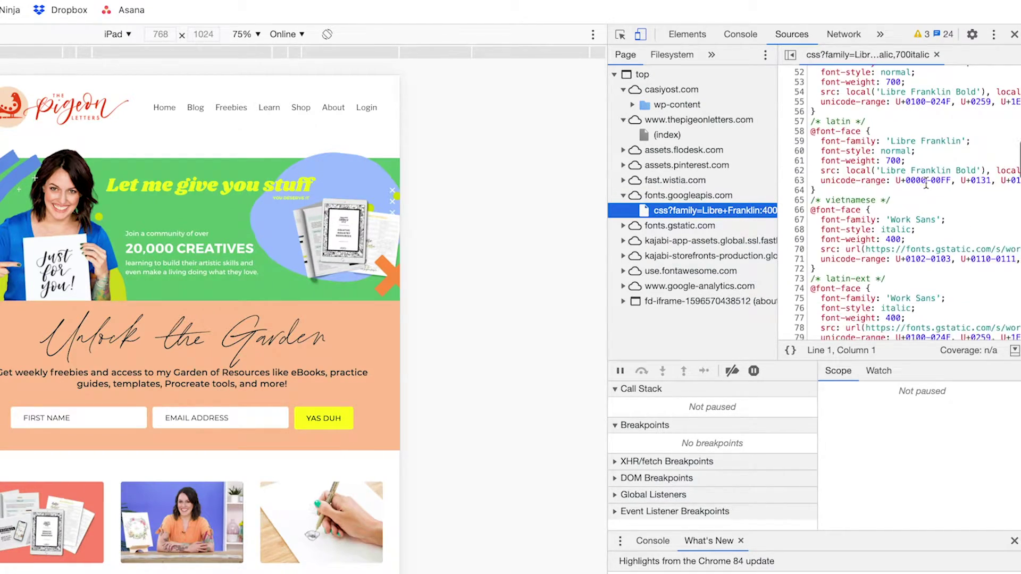
pyautogui.click(923, 157)
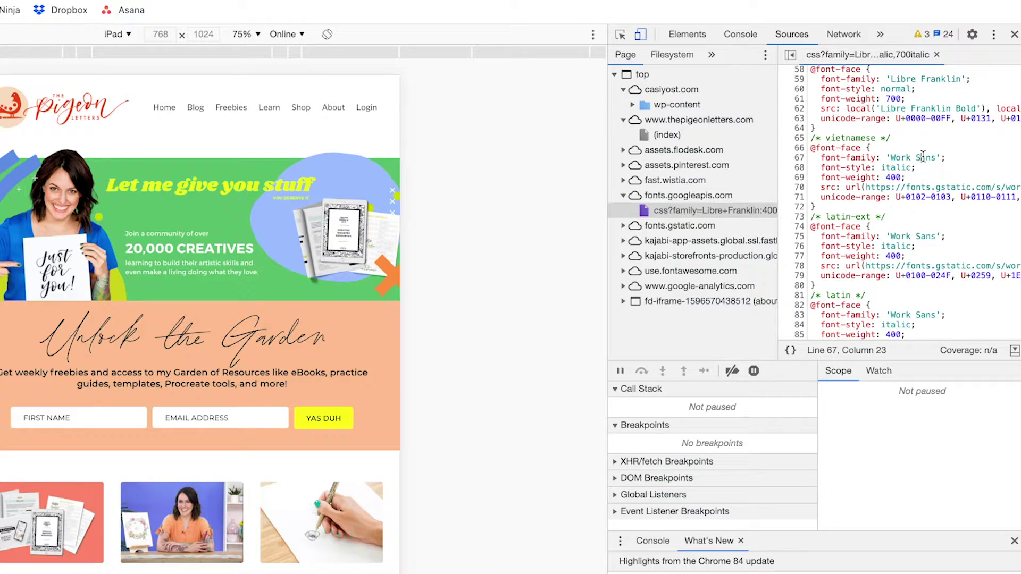
pyautogui.moveTo(882, 168); pyautogui.dragTo(904, 168)
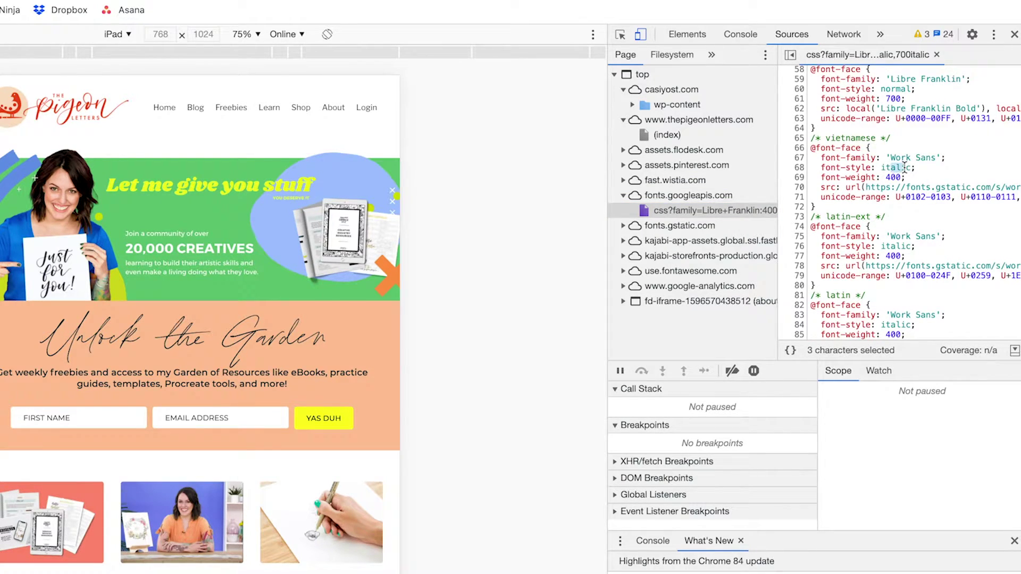
pyautogui.scroll(-13, 937, 188)
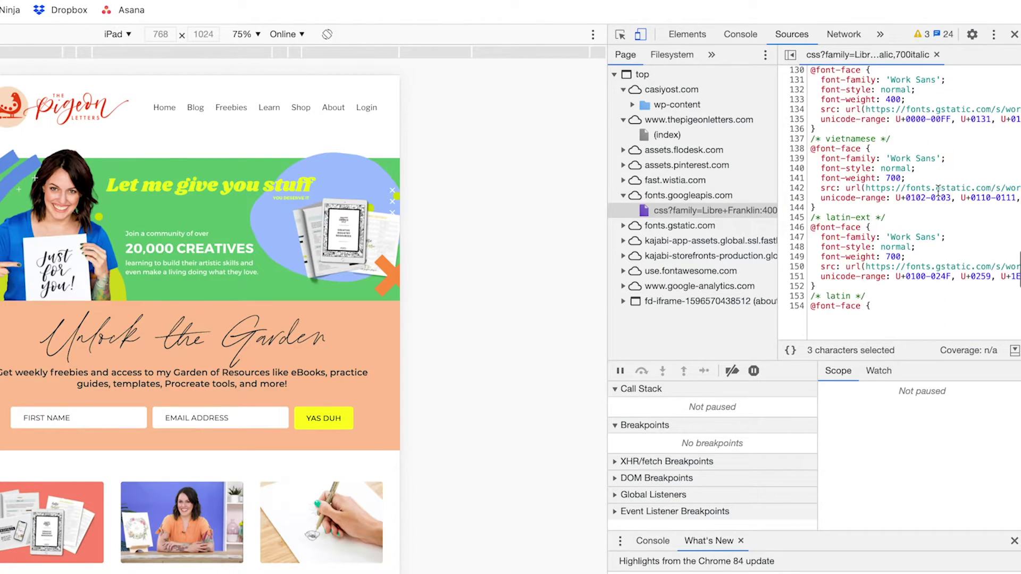
pyautogui.scroll(-4, 938, 189)
pyautogui.scroll(6, 938, 190)
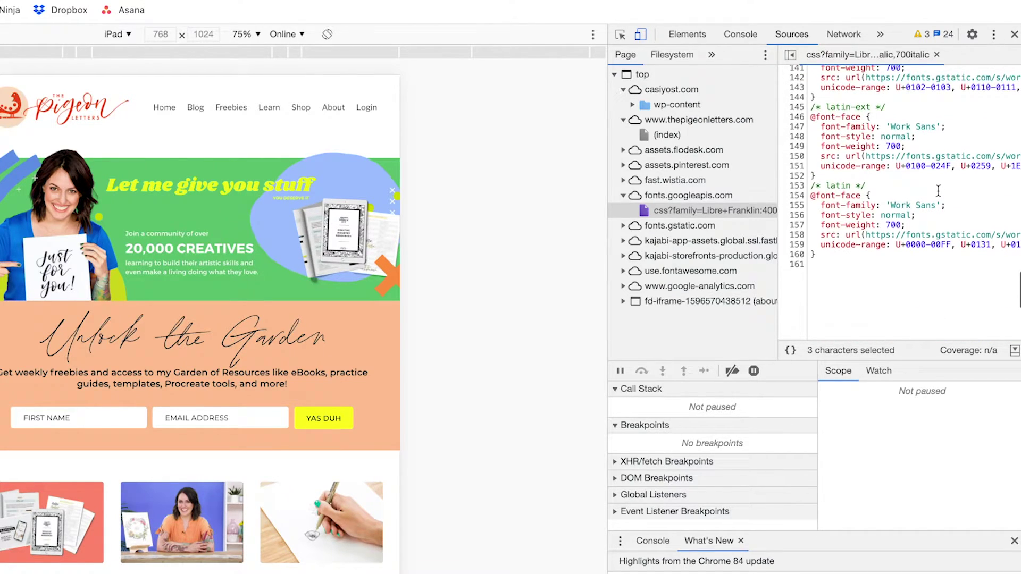
pyautogui.scroll(-4, 938, 190)
pyautogui.scroll(15, 939, 191)
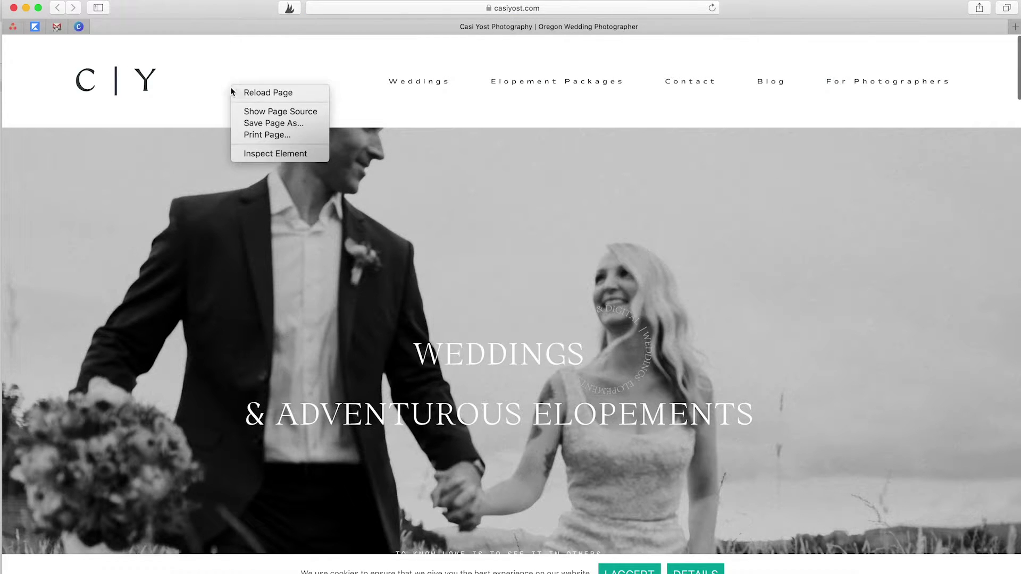
# Inspect casiyost.com in Safari's Web Inspector, showing Sources with the Fonts folder of .woff files expanded
pyautogui.click(274, 155)
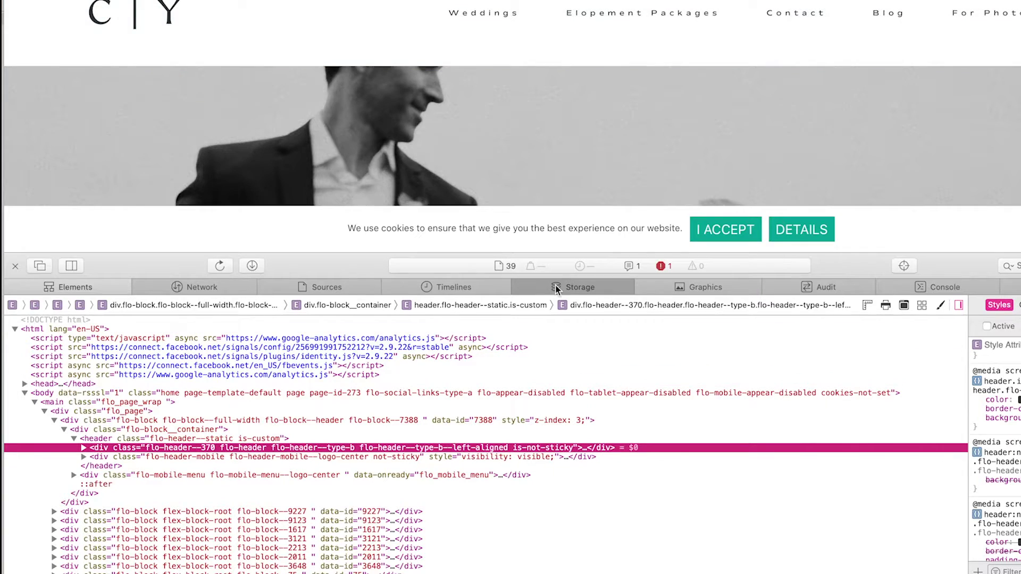
pyautogui.click(310, 292)
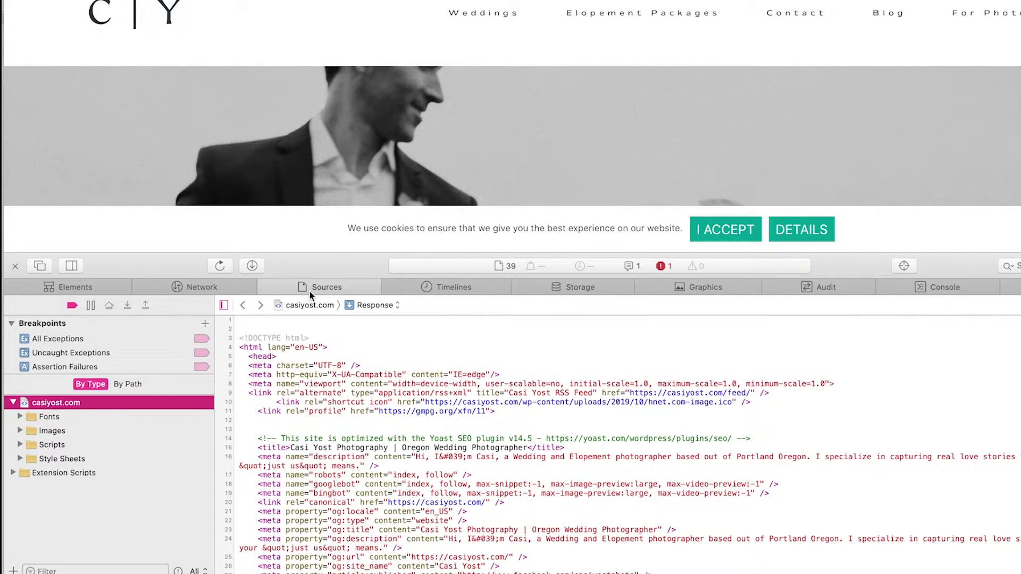
pyautogui.click(20, 417)
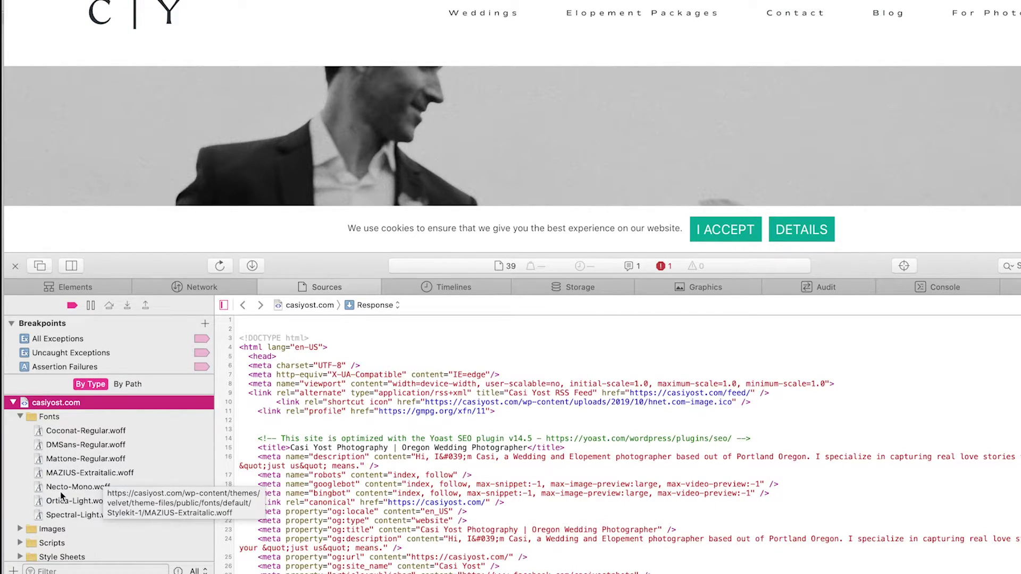
pyautogui.click(845, 346)
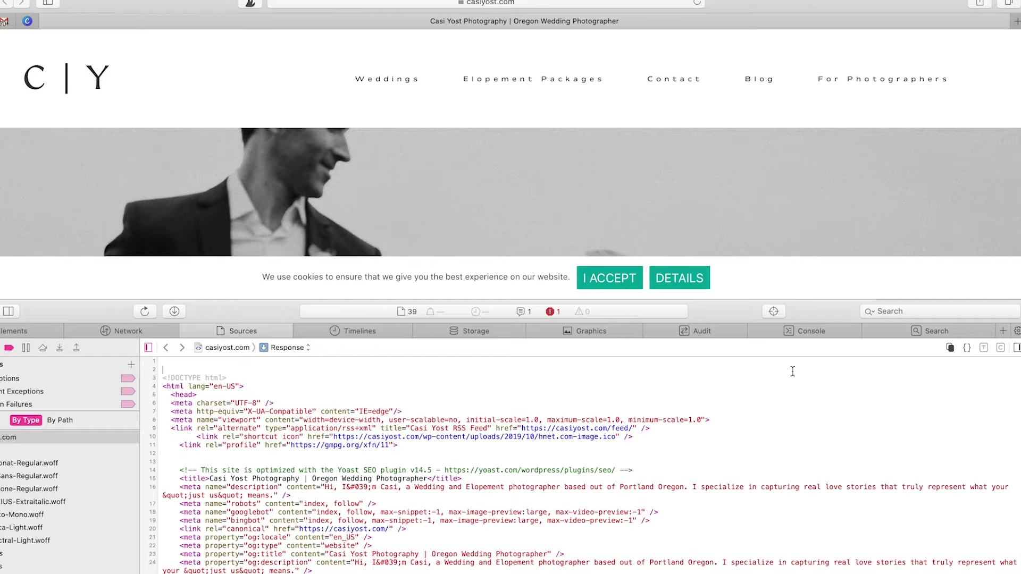
# Find 'font' in the casiyost.com source and step through matches to Ortica Light and Mazius Extraitalic
pyautogui.press('super+f')
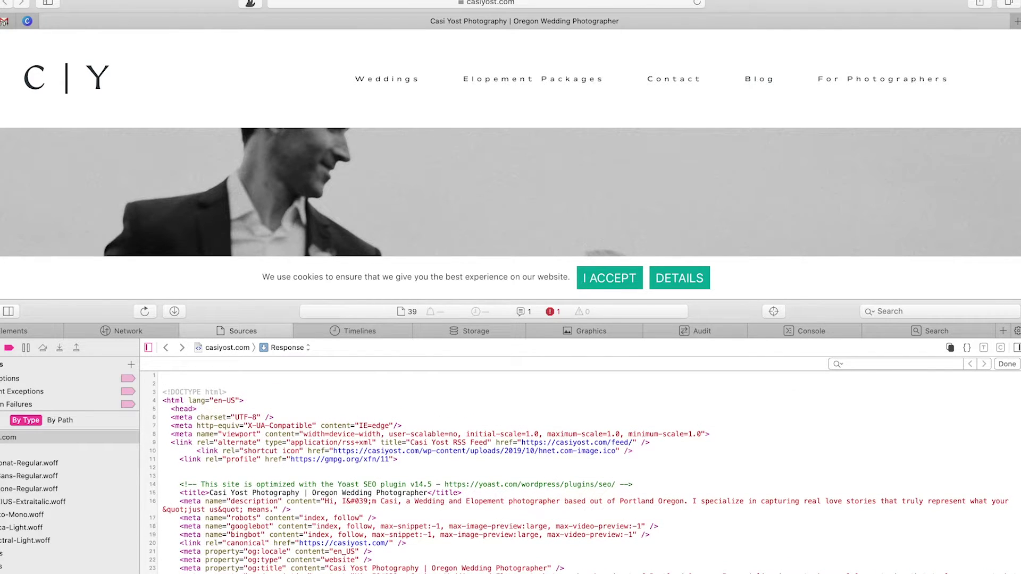
pyautogui.write('font')
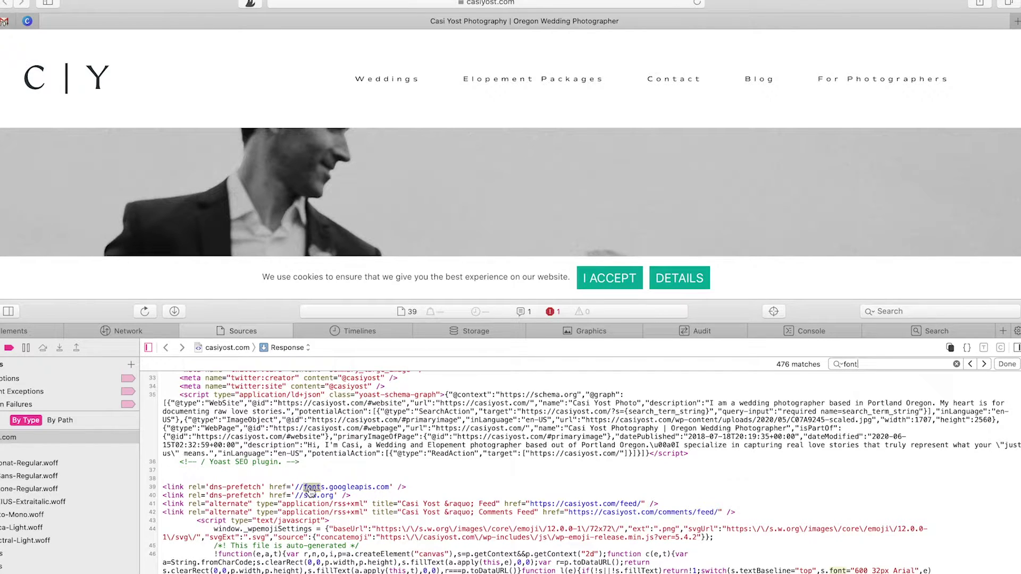
pyautogui.scroll(-3, 311, 492)
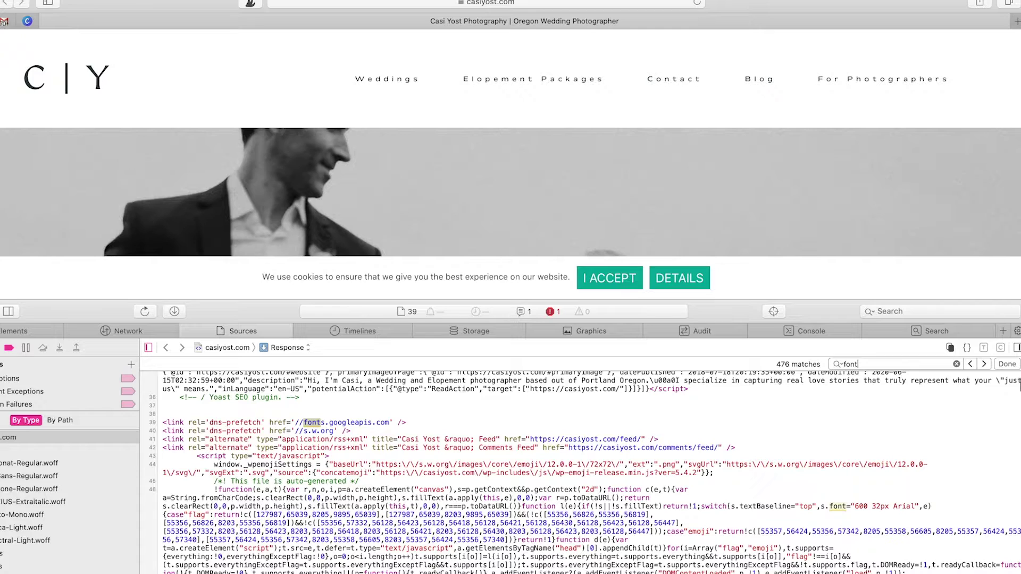
pyautogui.click(985, 364)
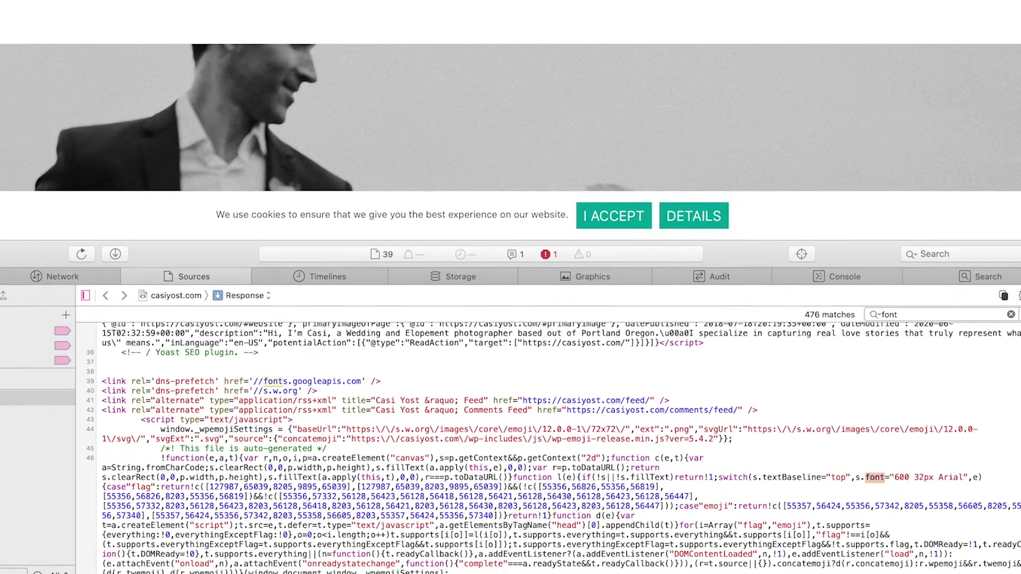
pyautogui.press('Return')
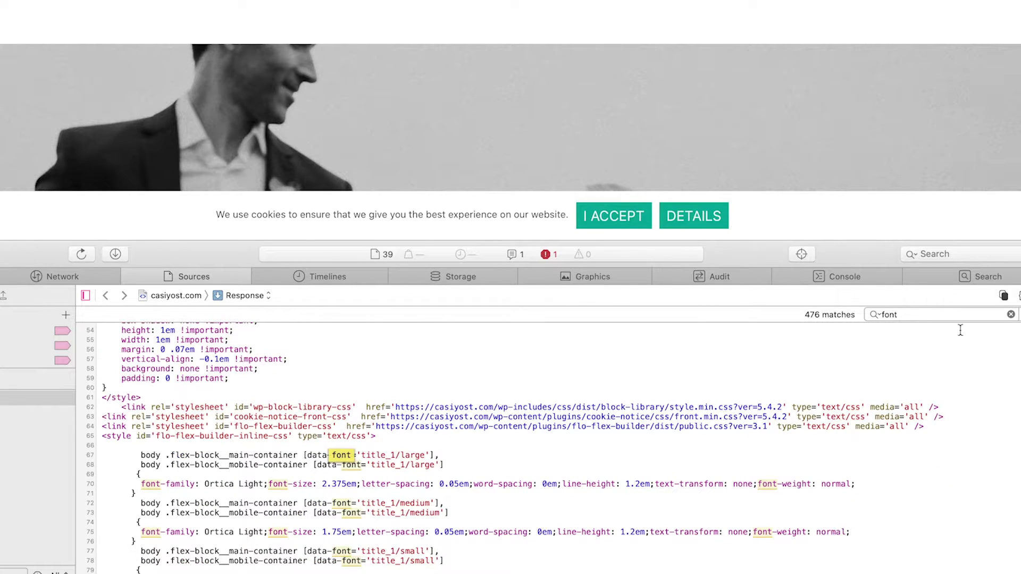
pyautogui.scroll(-3, 301, 438)
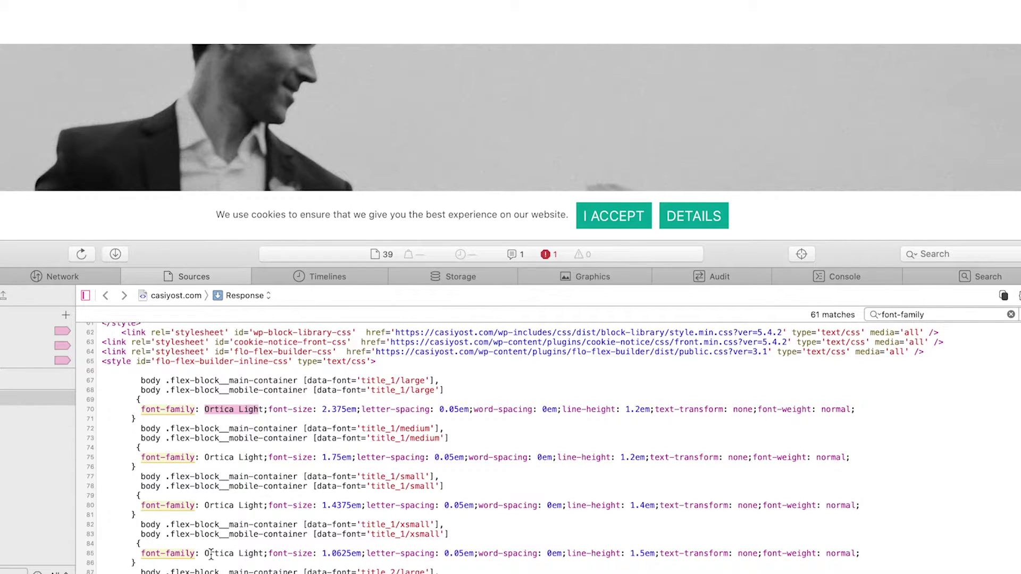
pyautogui.scroll(-3, 211, 555)
pyautogui.scroll(-1, 211, 555)
pyautogui.moveTo(208, 494); pyautogui.dragTo(254, 496)
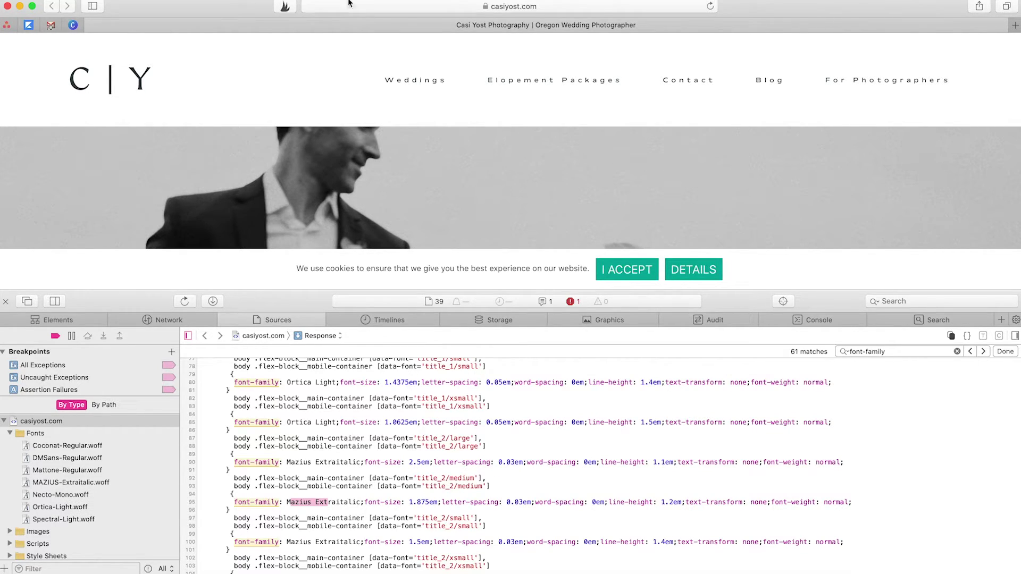
# Load paperplaygrounds.com in Safari
pyautogui.click(551, 7)
pyautogui.write('paperplayground')
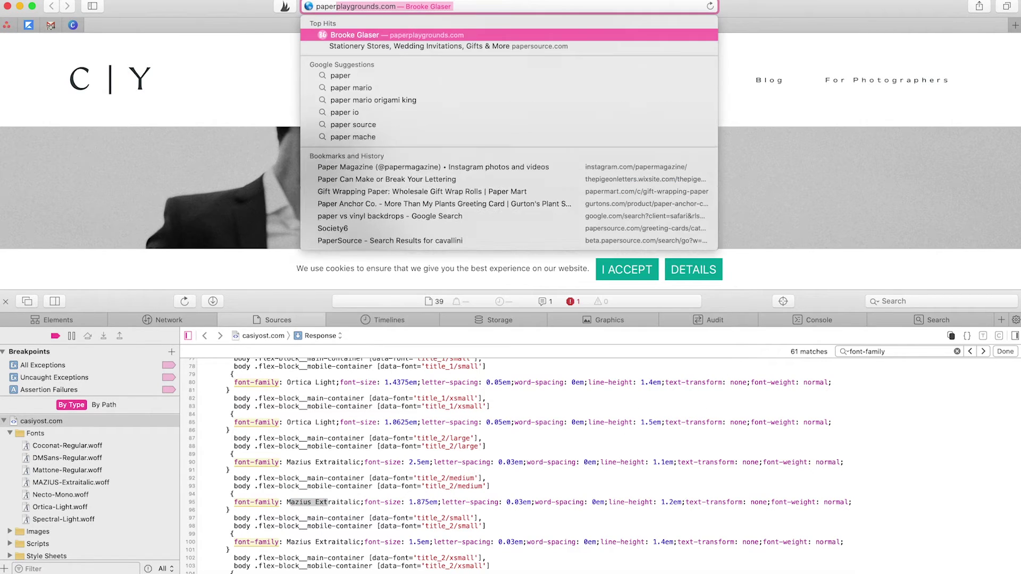
pyautogui.press('Return')
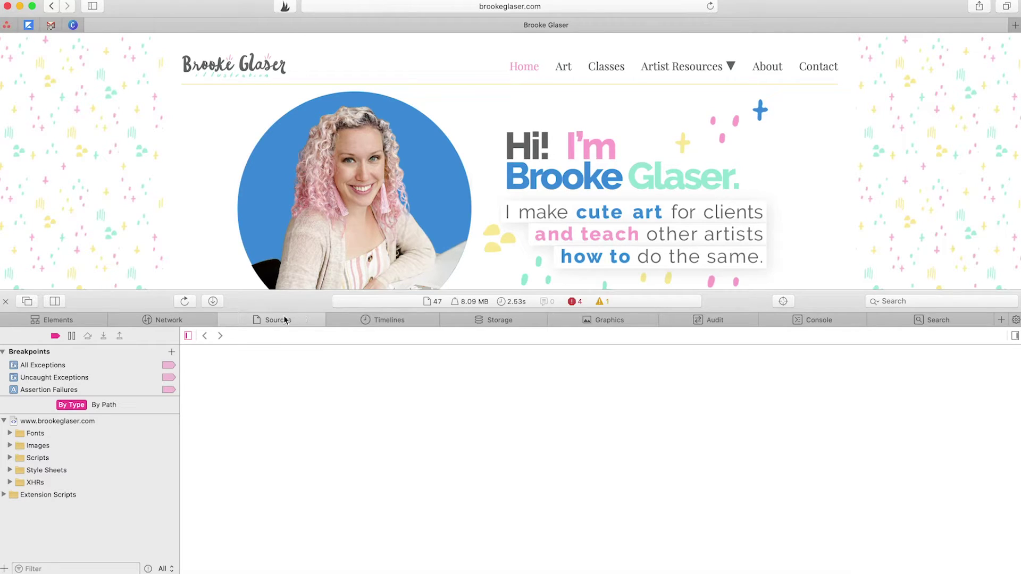
# Expand the Fonts folder and preview each of the site's four web fonts
pyautogui.click(10, 434)
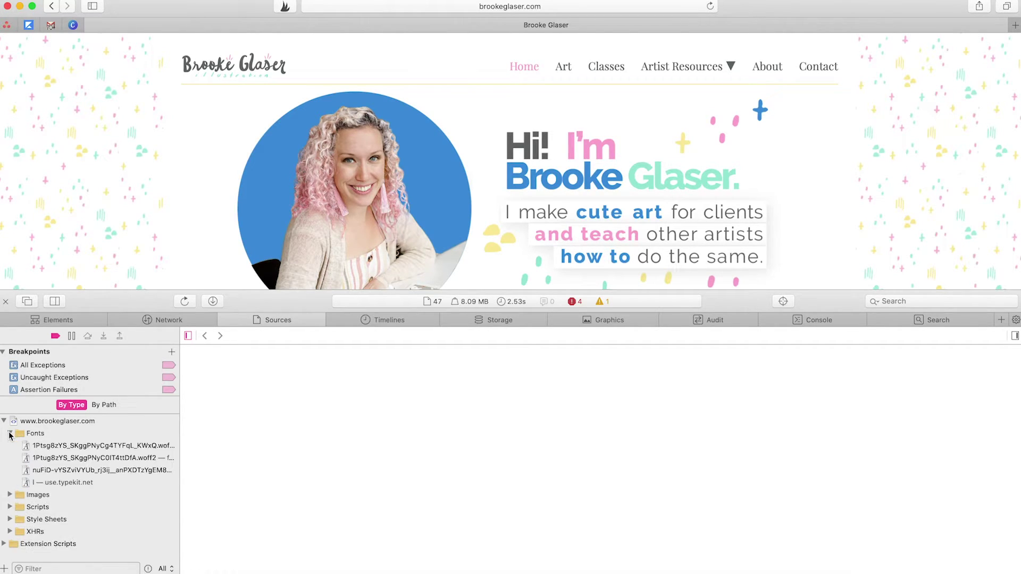
pyautogui.click(65, 447)
pyautogui.click(65, 457)
pyautogui.click(66, 471)
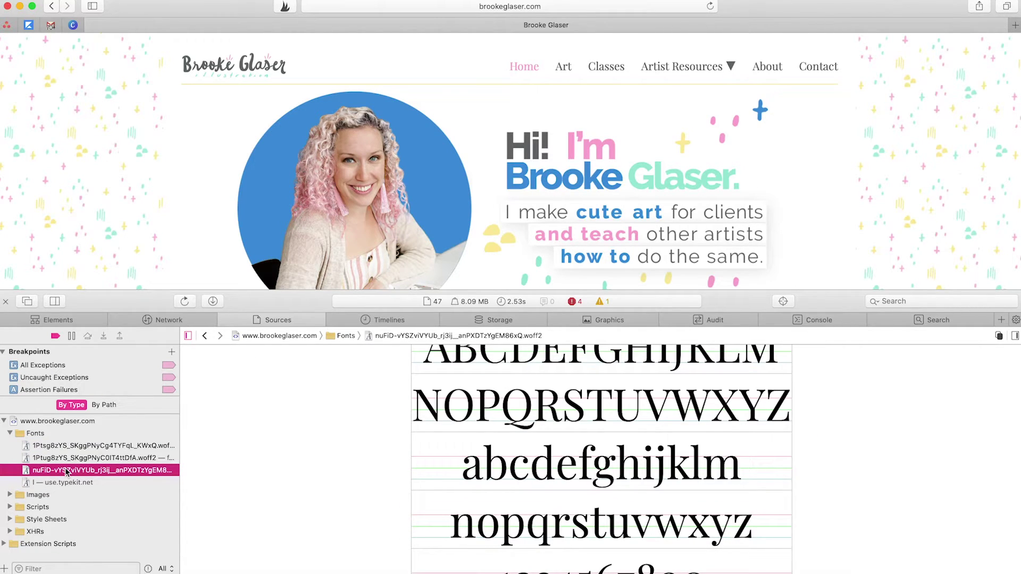
pyautogui.click(65, 484)
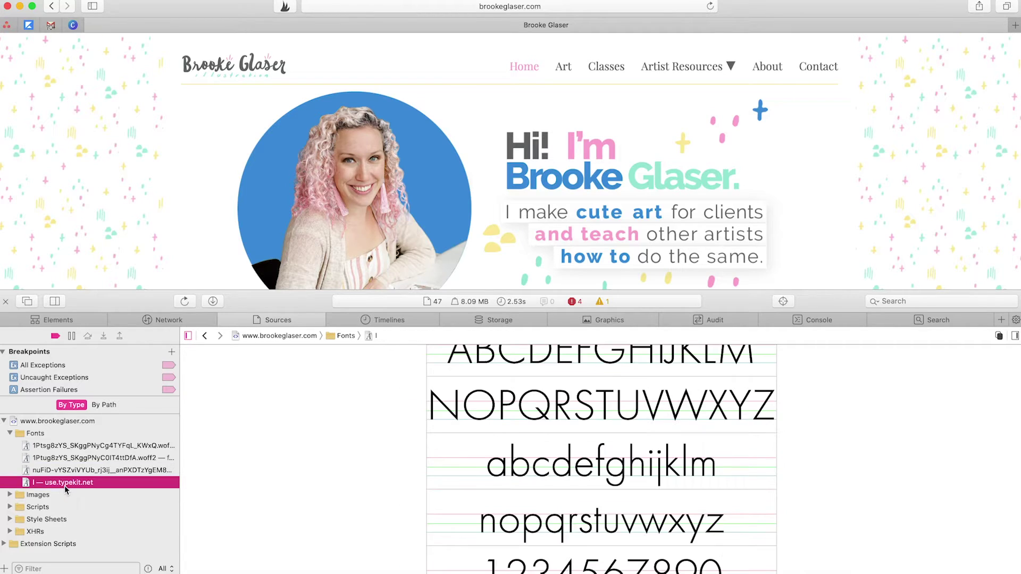
pyautogui.scroll(1, 494, 416)
pyautogui.scroll(-3, 495, 417)
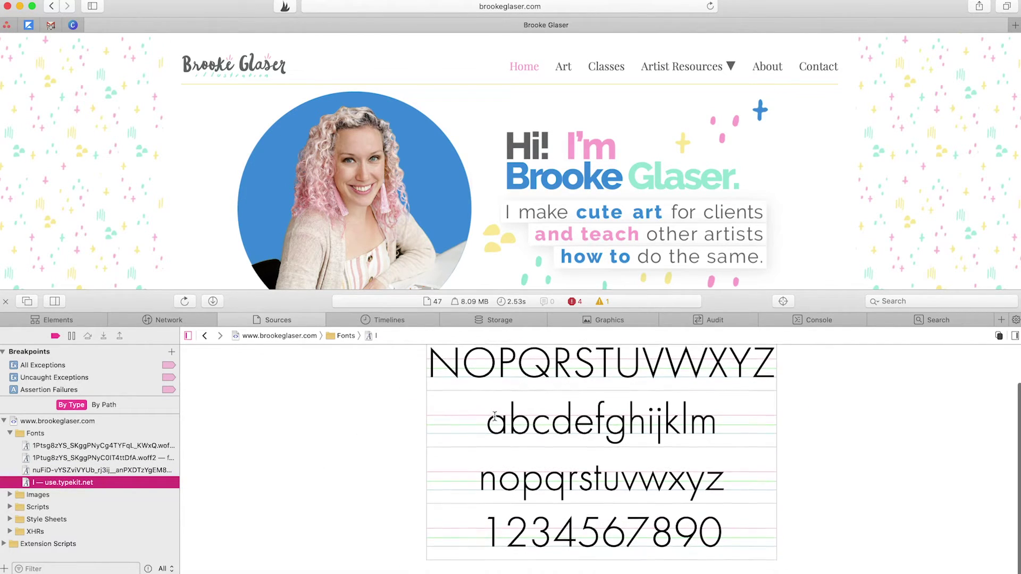
pyautogui.click(40, 433)
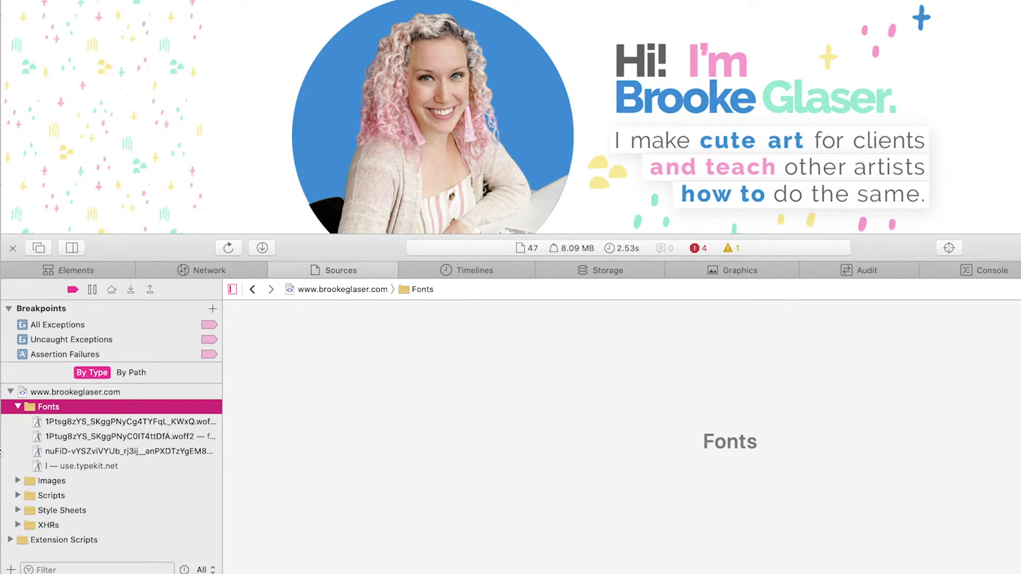
# View the main HTML source and search all resources for font-family
pyautogui.click(53, 393)
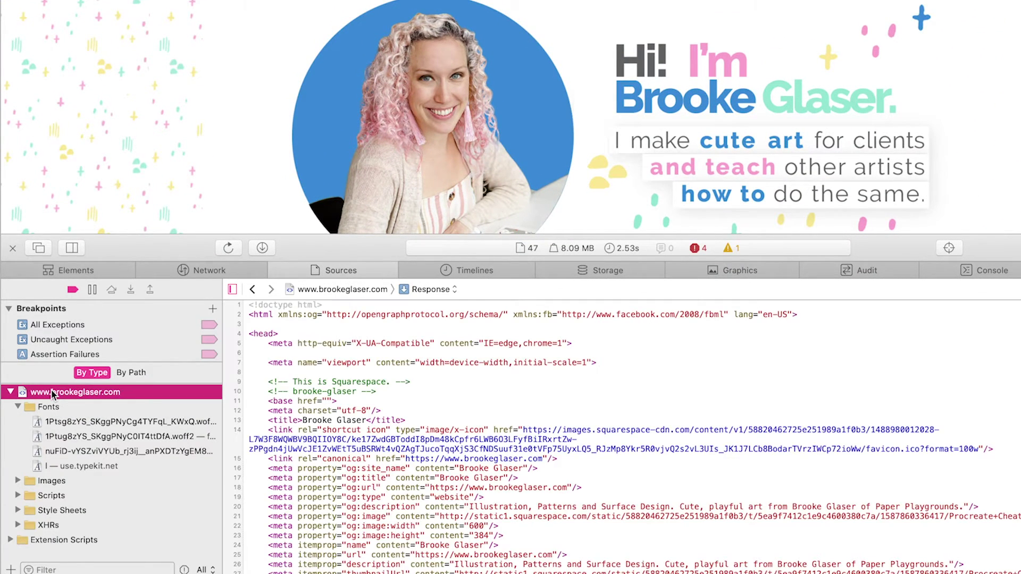
pyautogui.click(847, 383)
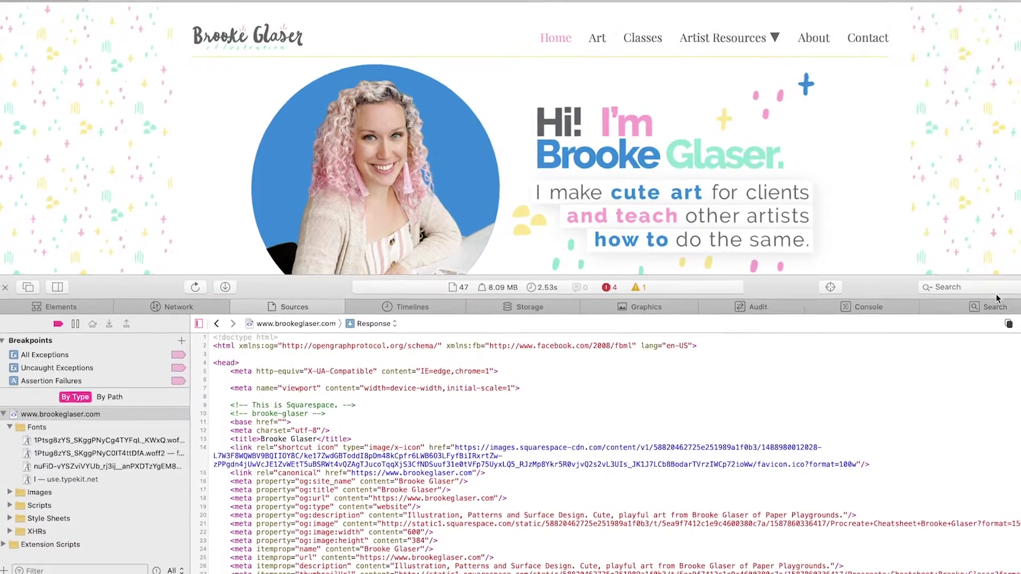
pyautogui.press('super+shift+f')
pyautogui.write('font-fam')
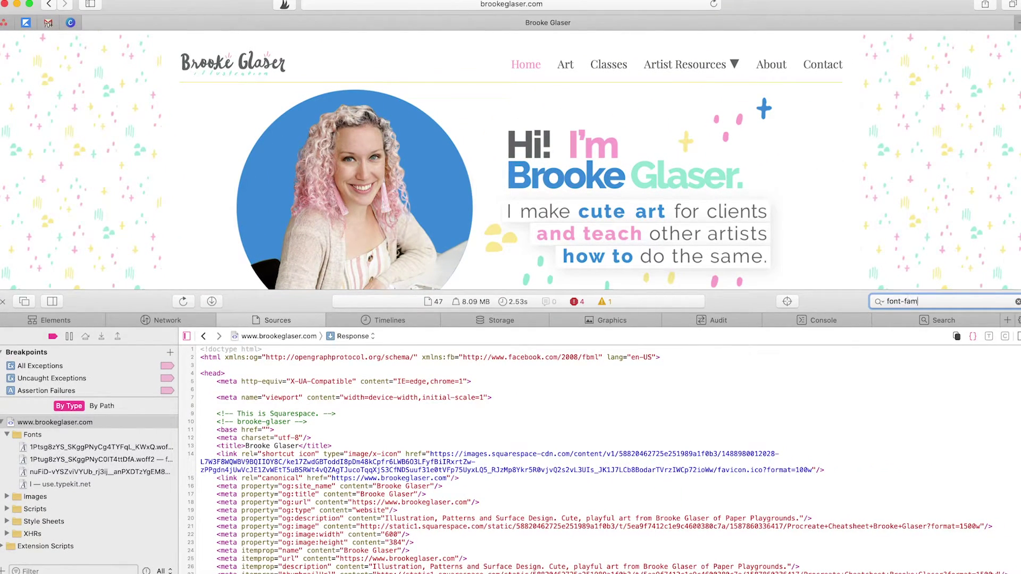
pyautogui.write('ily')
pyautogui.press('Return')
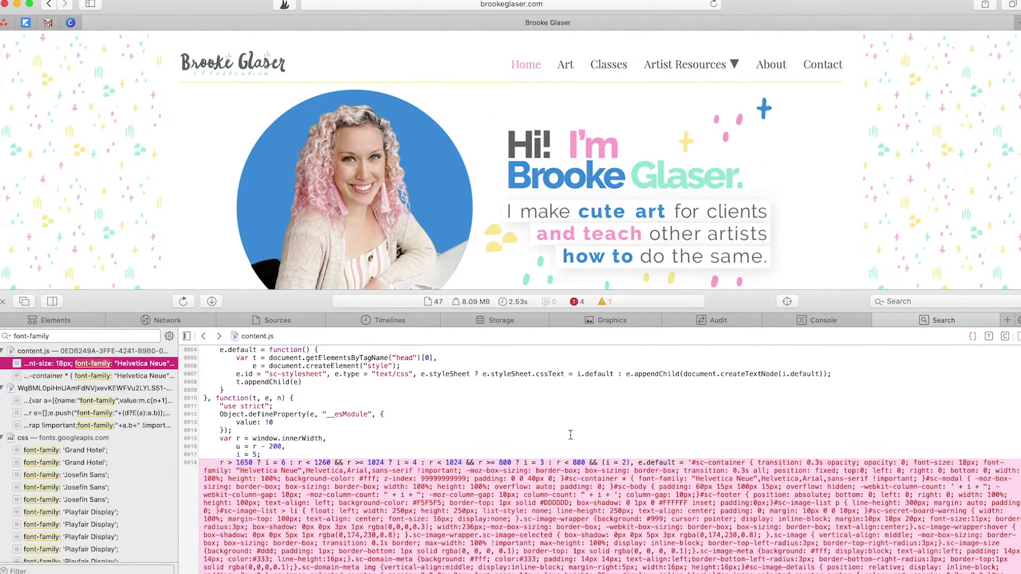
# Highlight Helvetica, Arial and sans-serif in the results, then load thepigeonletters.com
pyautogui.doubleClick(365, 470)
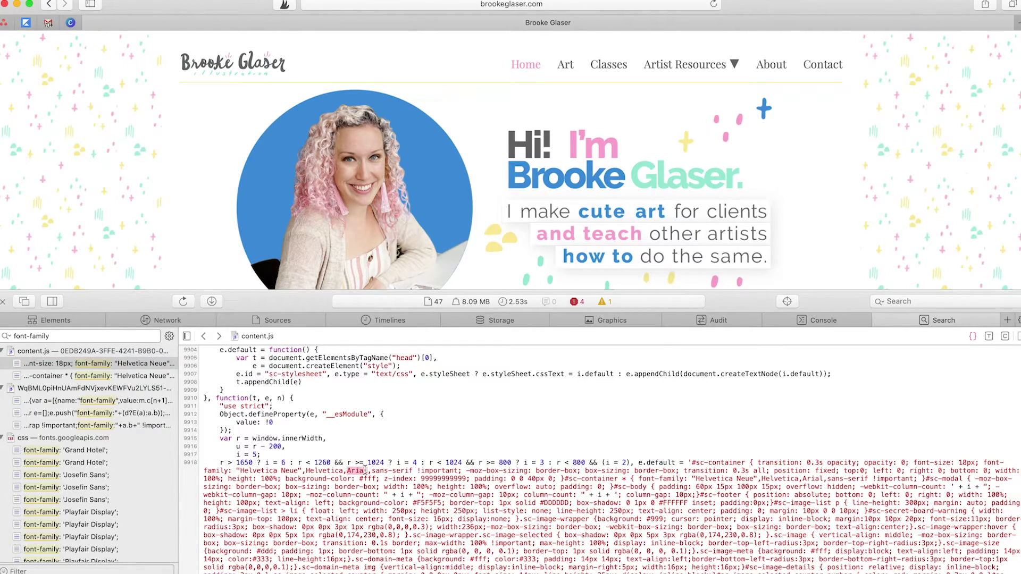
pyautogui.scroll(-5, 430, 473)
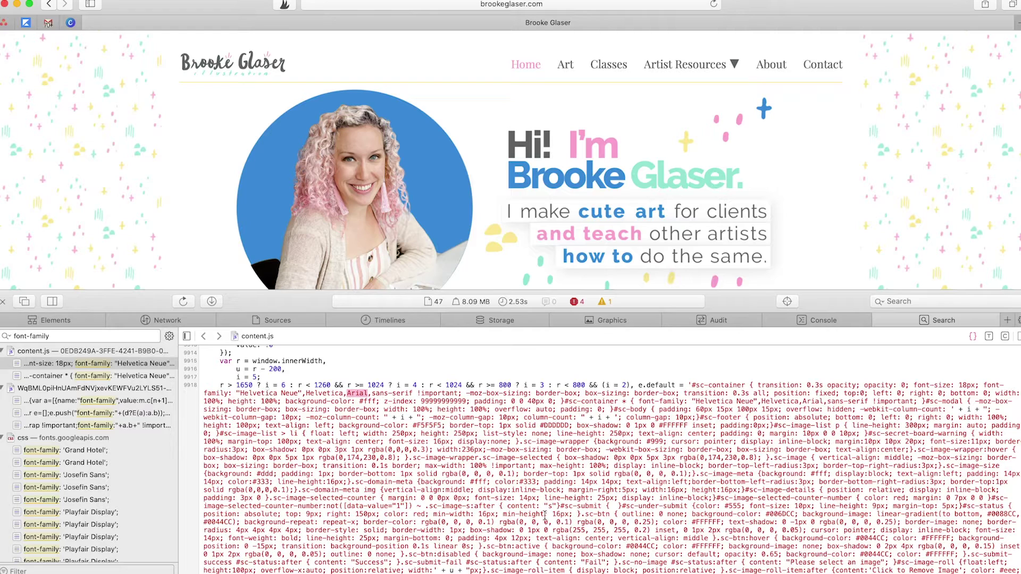
pyautogui.doubleClick(316, 394)
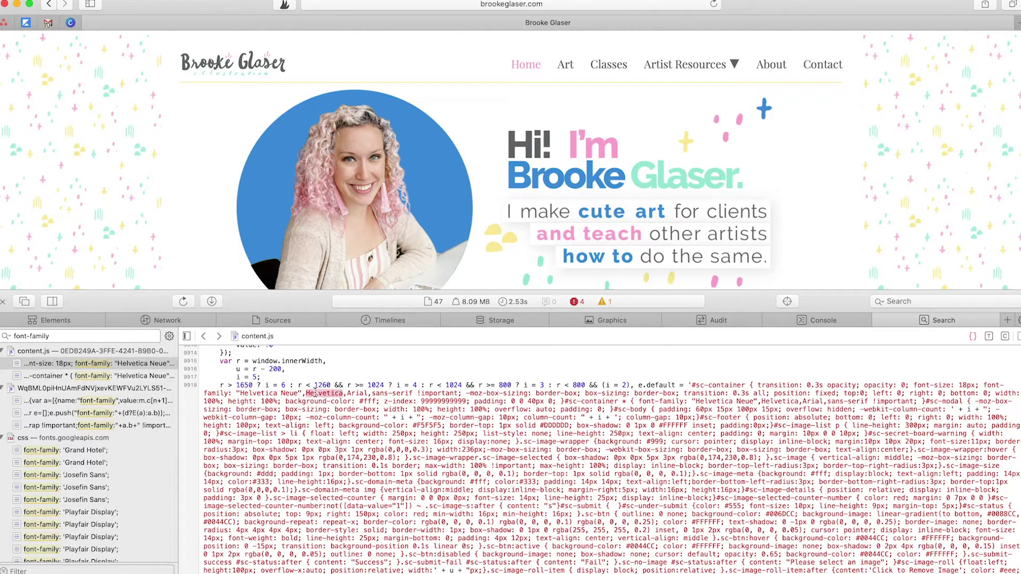
pyautogui.doubleClick(350, 394)
pyautogui.doubleClick(404, 394)
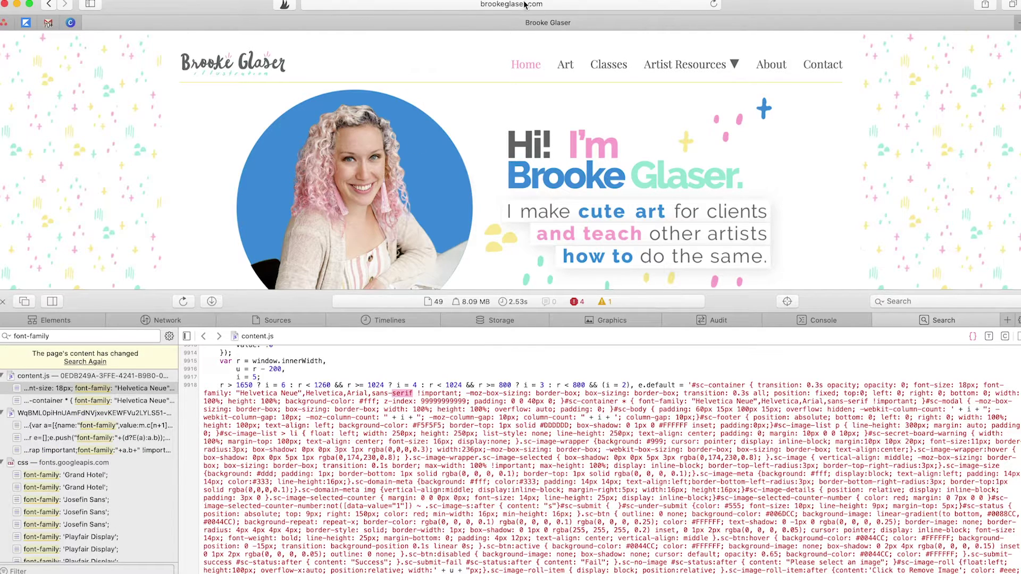
pyautogui.press('super+l')
pyautogui.press('Return')
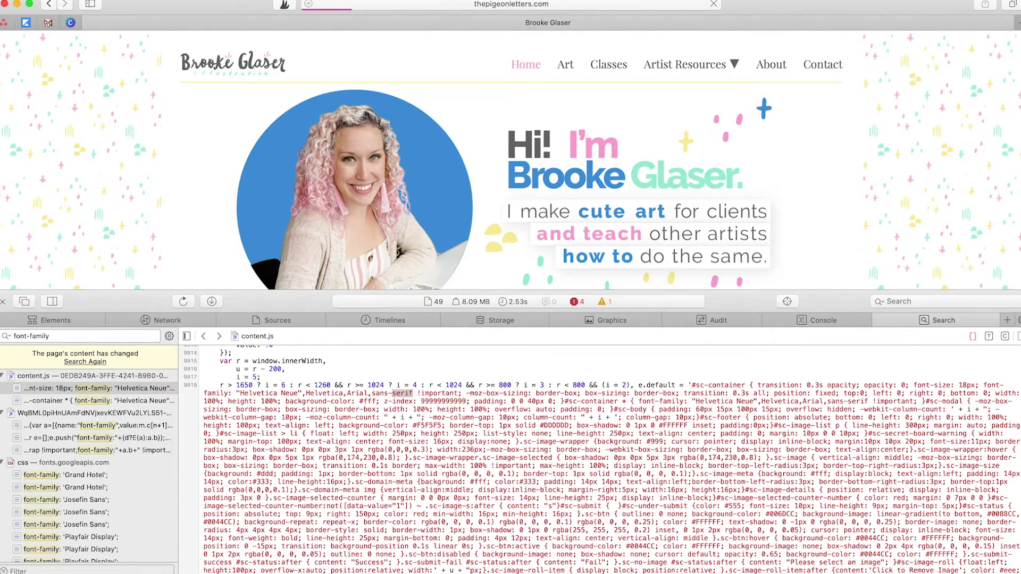
# Check the new site's Sources and run a font-family search across its resources
pyautogui.click(287, 320)
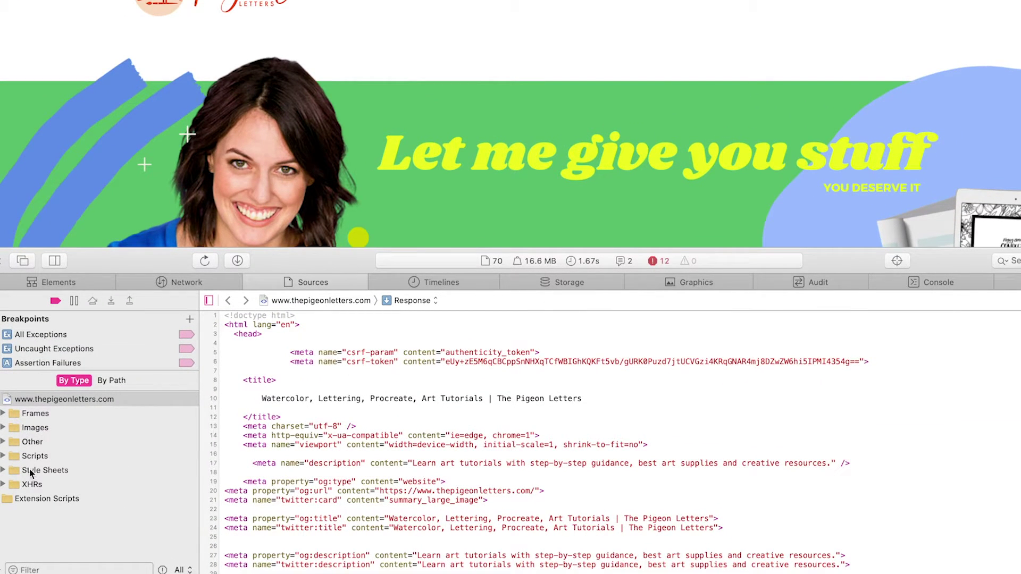
pyautogui.click(4, 457)
pyautogui.click(4, 457)
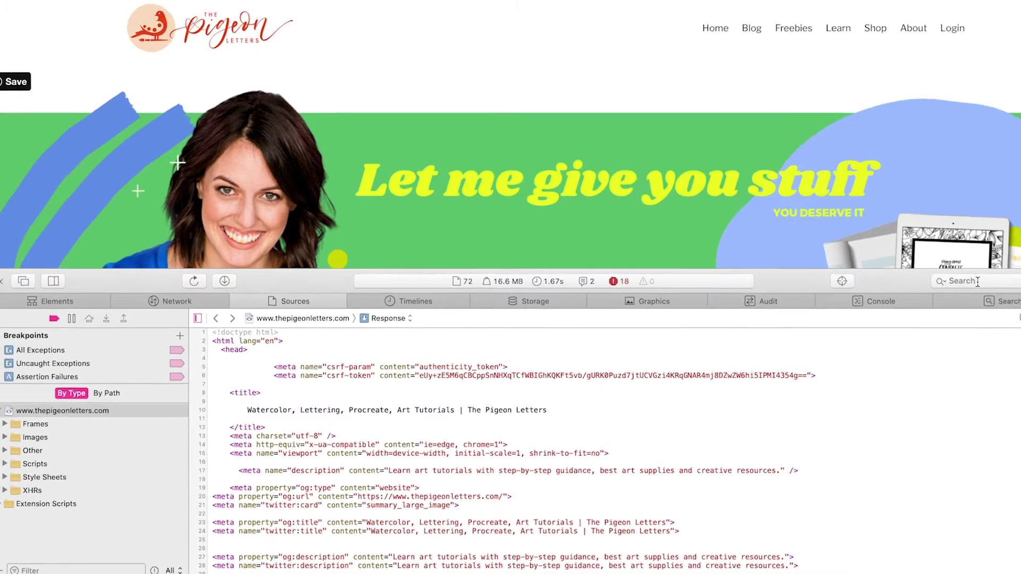
pyautogui.click(977, 282)
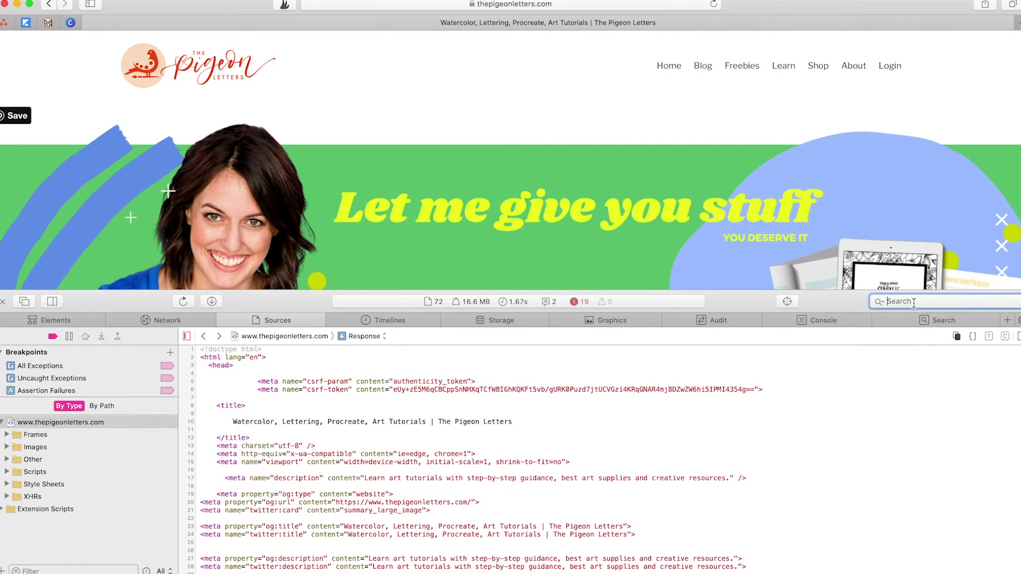
pyautogui.write('font-family')
pyautogui.press('Return')
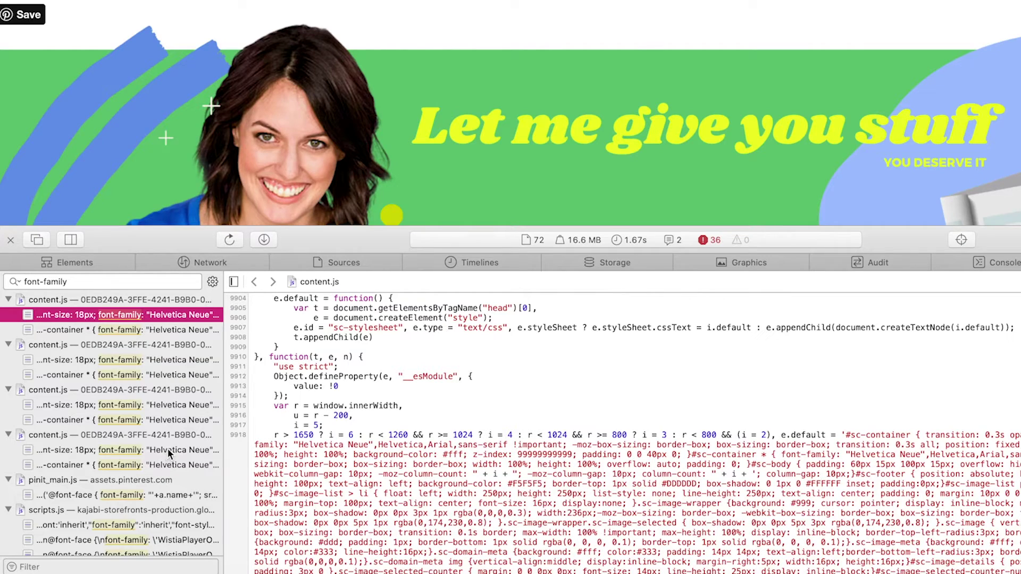
# Scroll the matches for Helvetica Neue, Century Gothic, Arial and Libre Franklin, marking line 9918's value
pyautogui.scroll(-3, 183, 439)
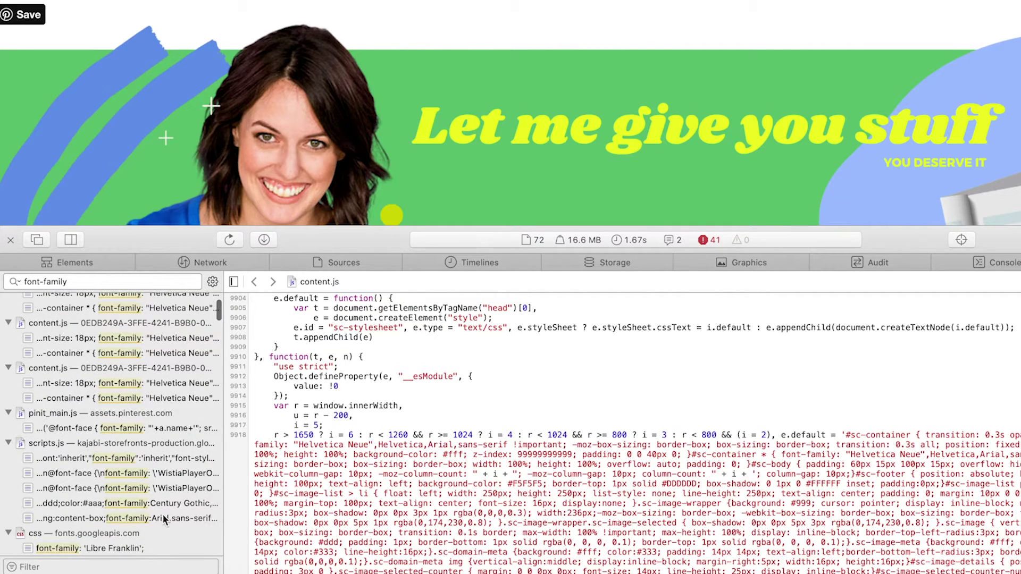
pyautogui.scroll(-5, 654, 362)
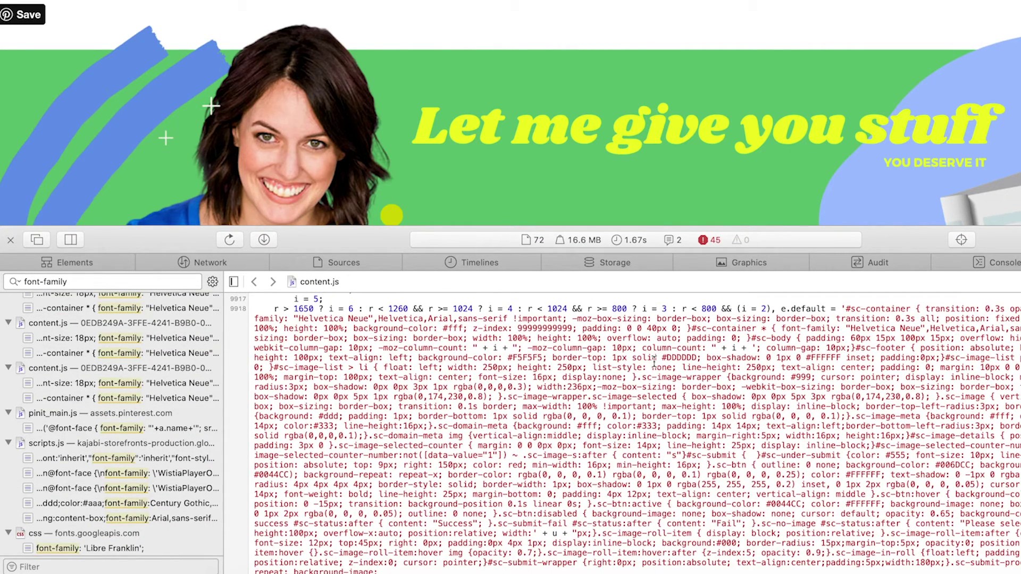
pyautogui.moveTo(298, 319); pyautogui.dragTo(507, 318)
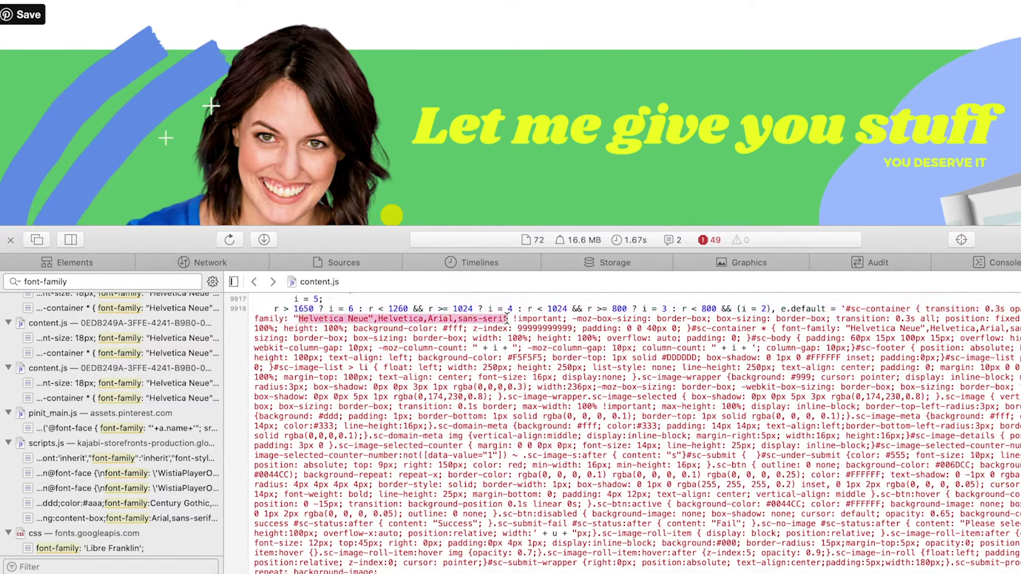
pyautogui.click(526, 376)
pyautogui.scroll(-10, 526, 376)
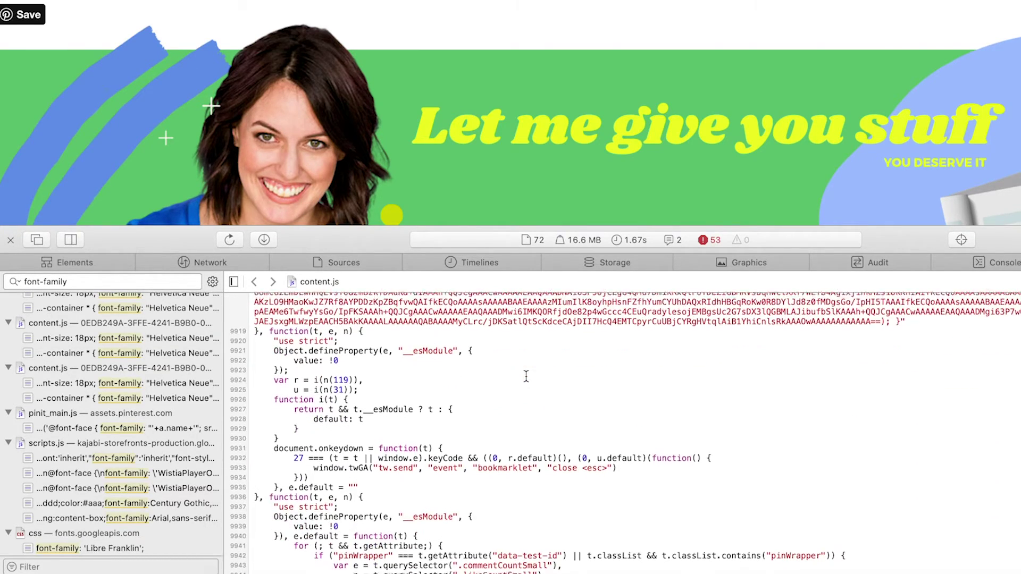
pyautogui.scroll(-12, 526, 376)
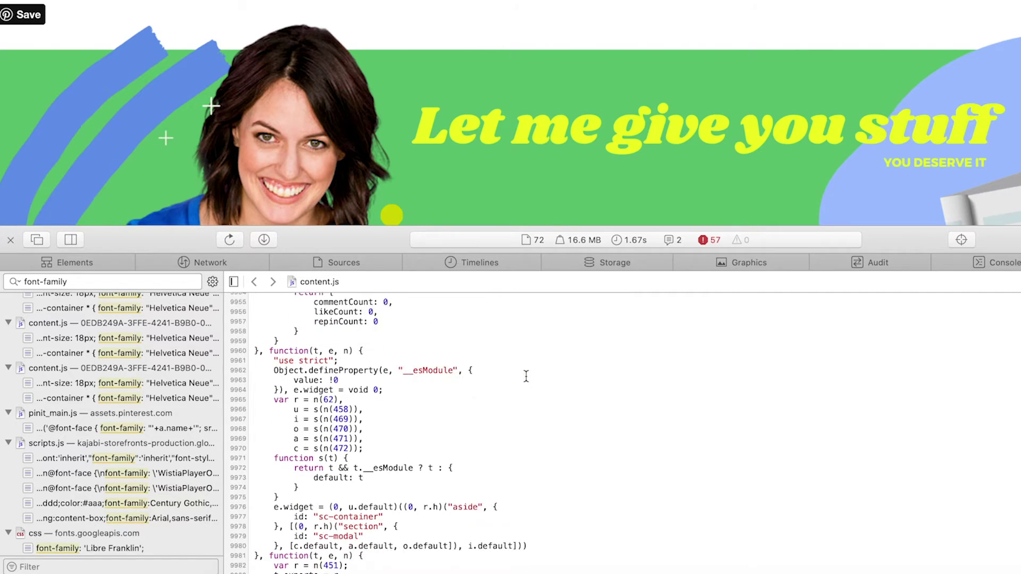
pyautogui.scroll(15, 525, 376)
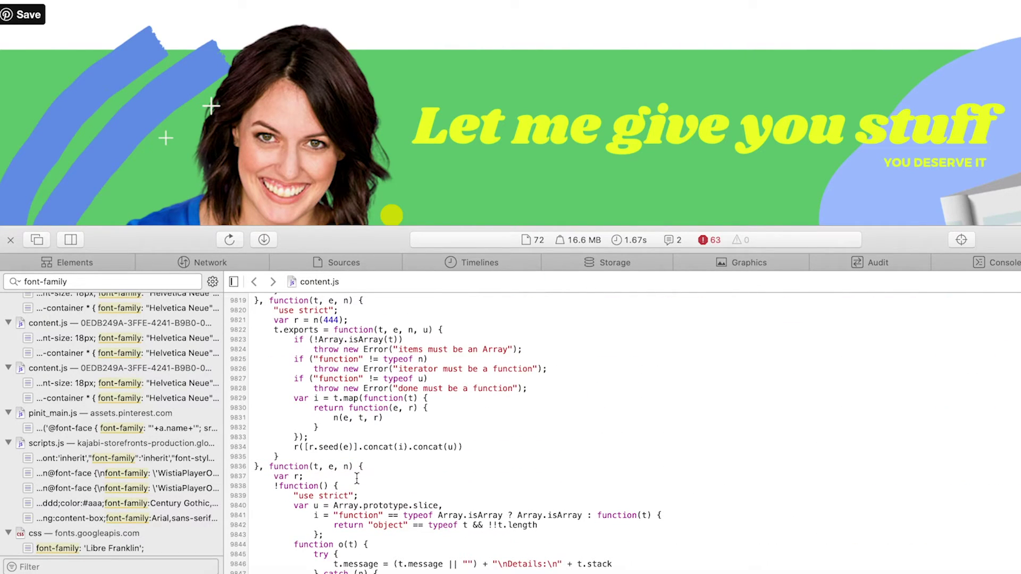